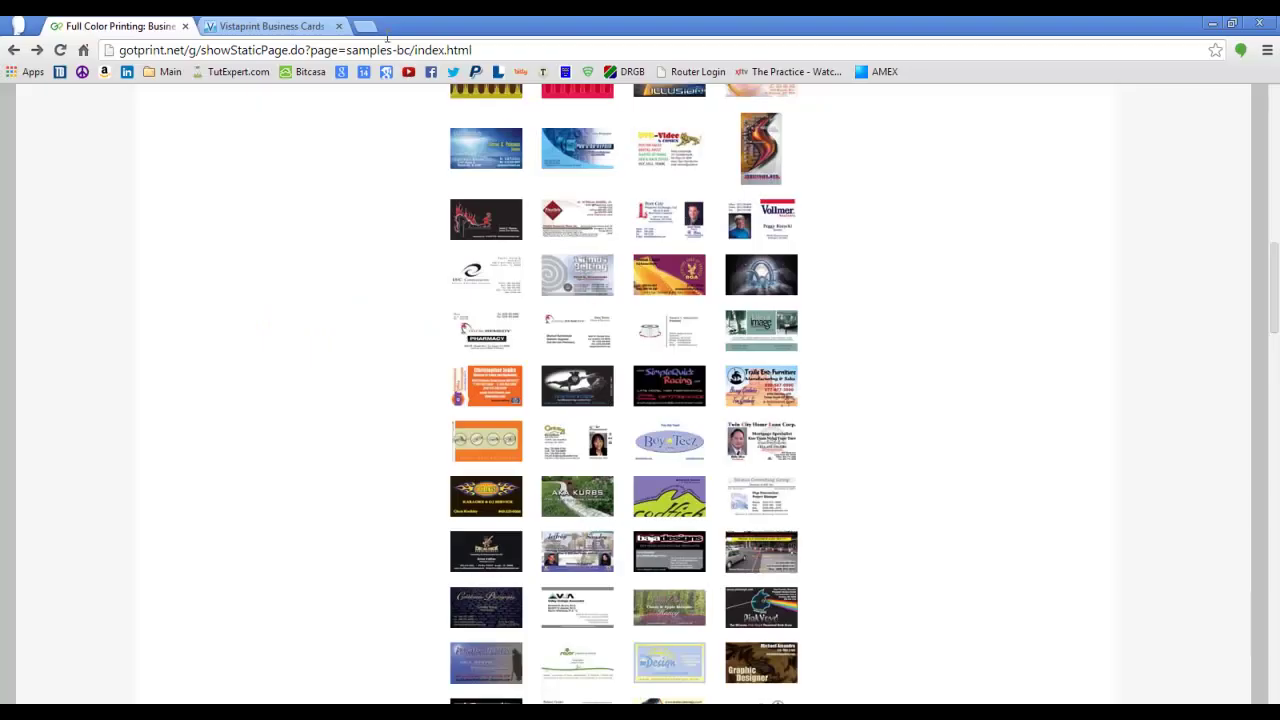
- Browse the business card types on the Vistaprint page
left_click(238, 24)
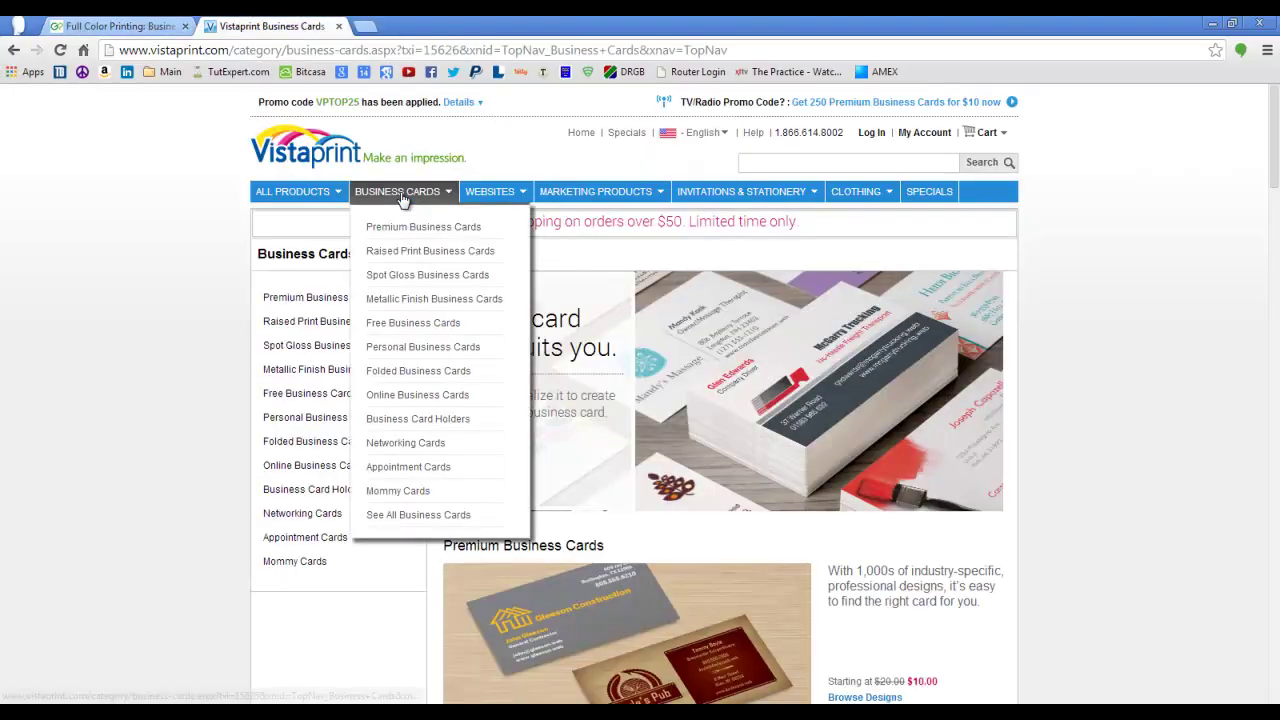
scroll(428, 517, "down", 5)
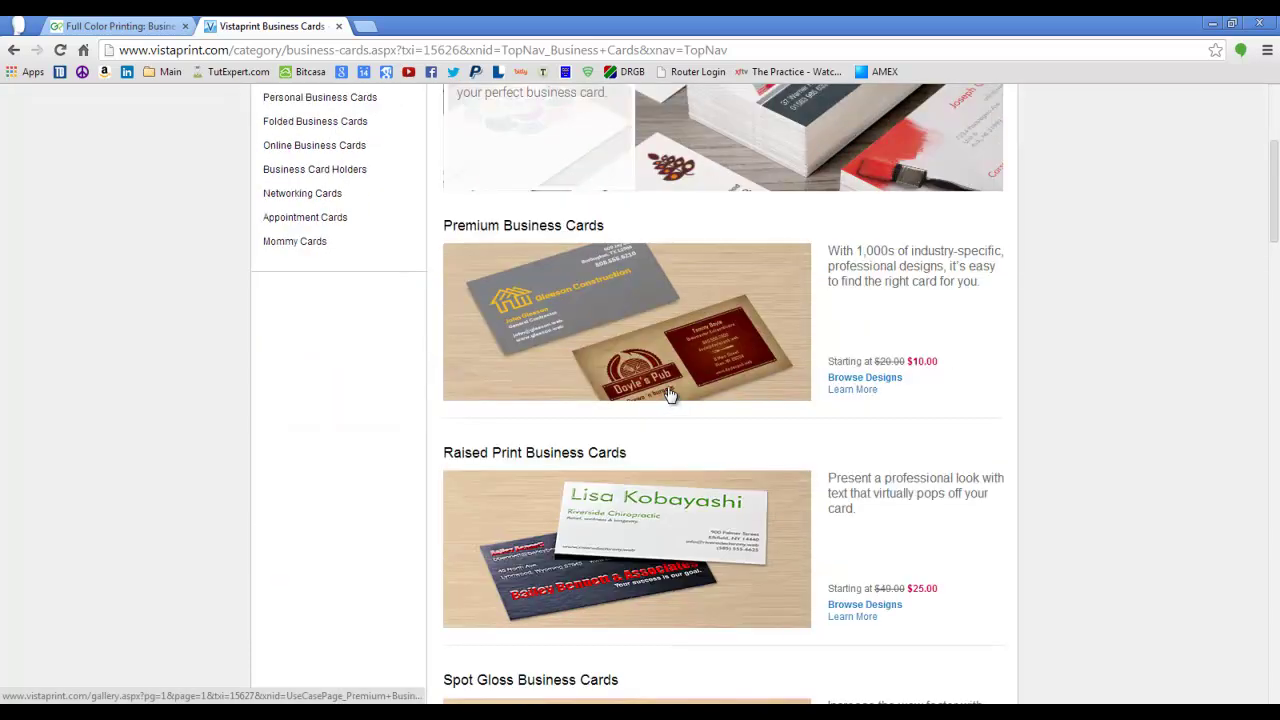
scroll(610, 300, "down", 3)
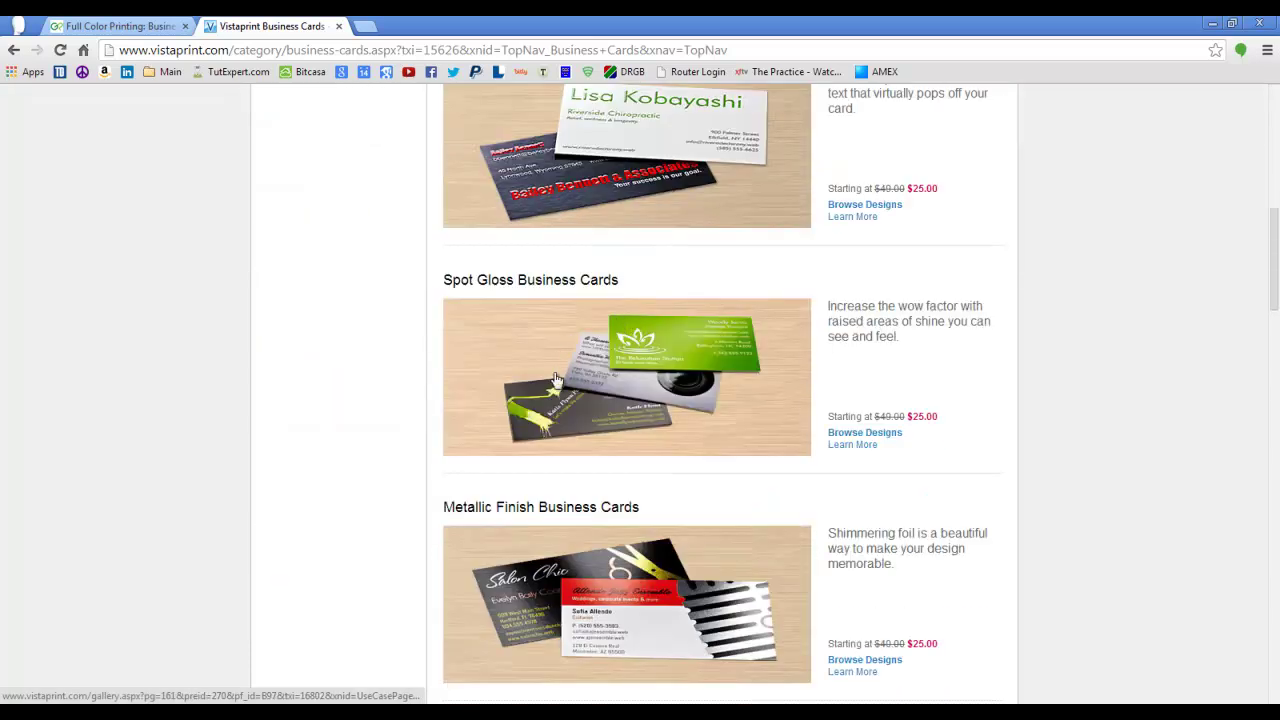
- Back on GotPrint, open one of the sample business card designs full-size
left_click(120, 25)
scroll(680, 310, "up", 10)
scroll(735, 333, "up", 2)
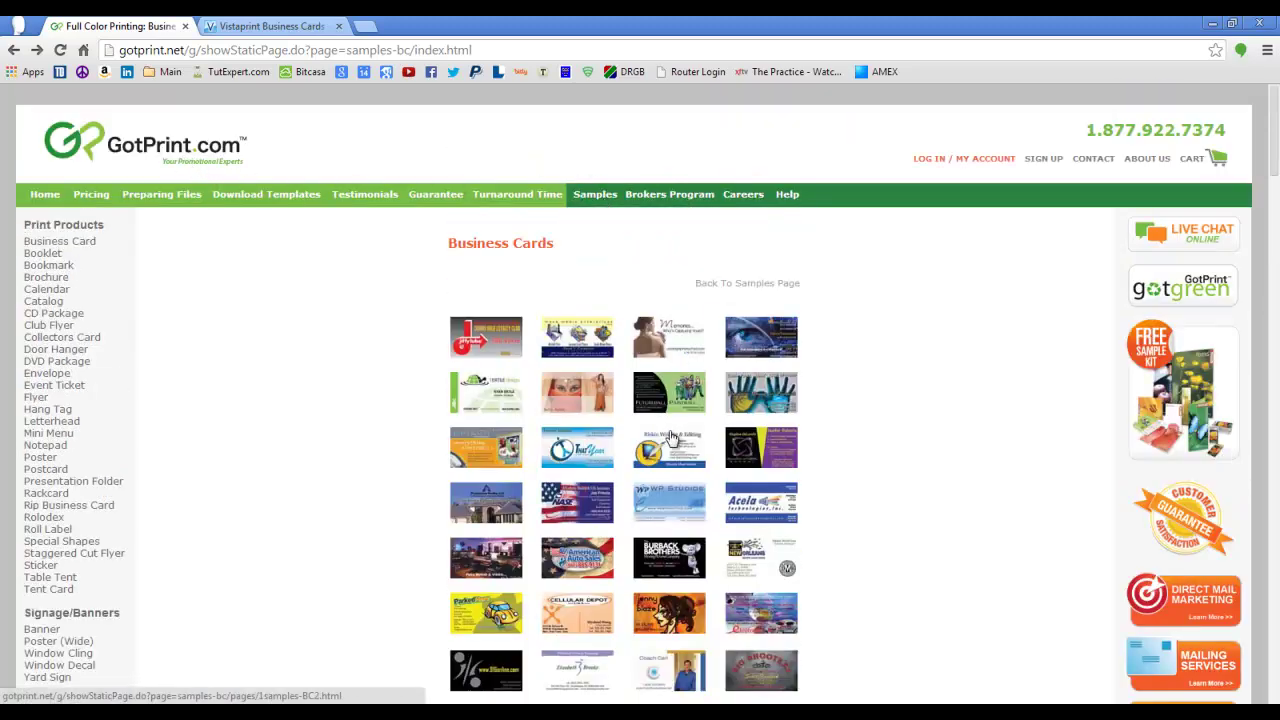
scroll(672, 438, "down", 6)
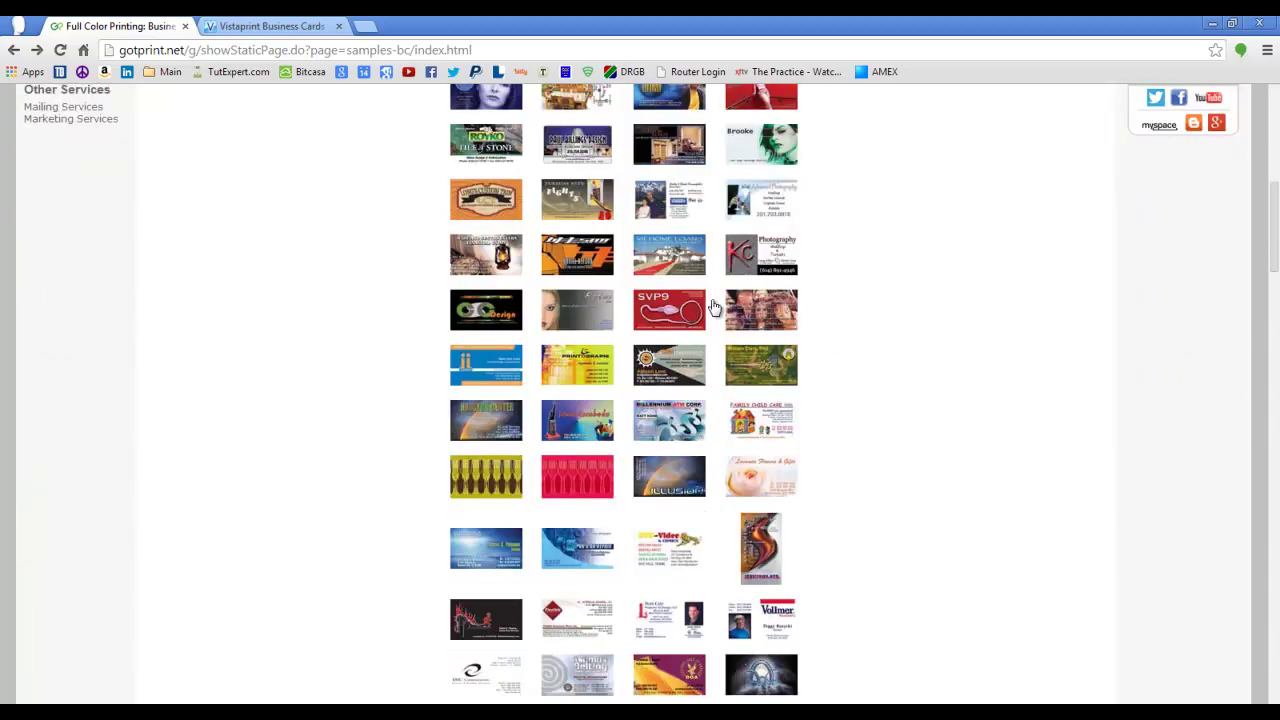
scroll(690, 311, "down", 3)
left_click(502, 358)
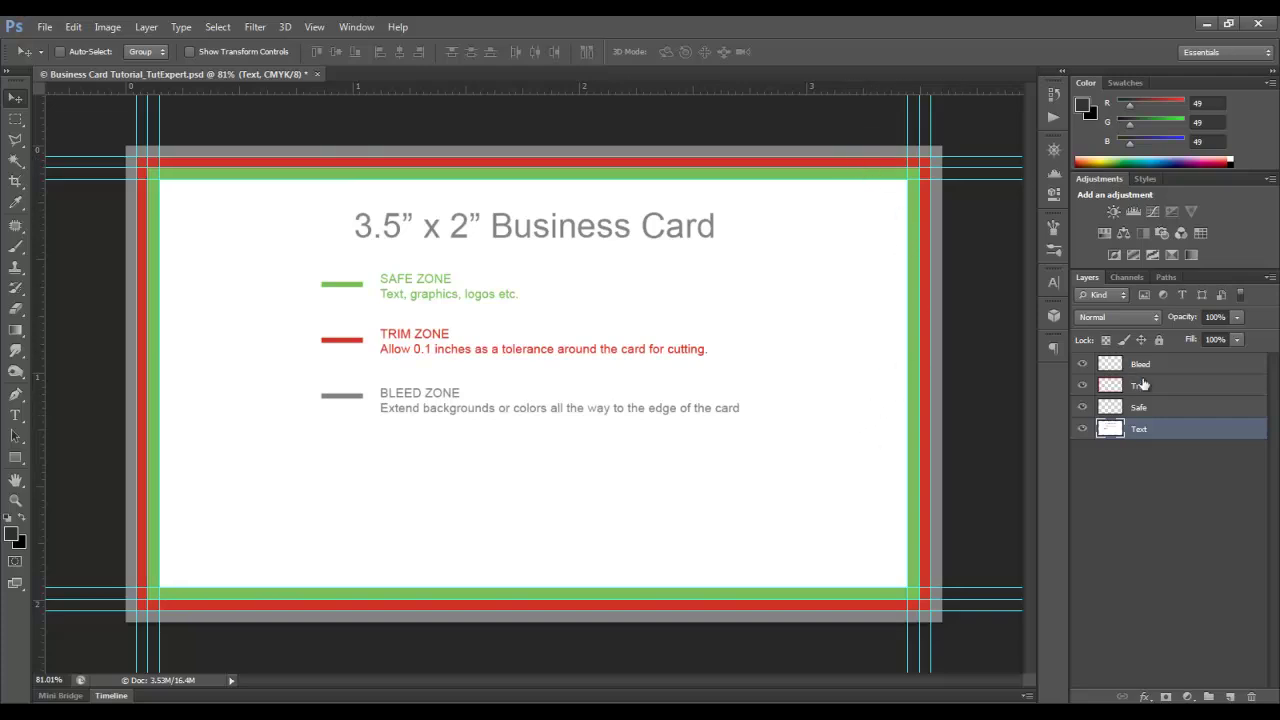
- Hide the Text, Bleed and Trim layers, leaving only the green Safe zone border visible
left_click(1082, 428)
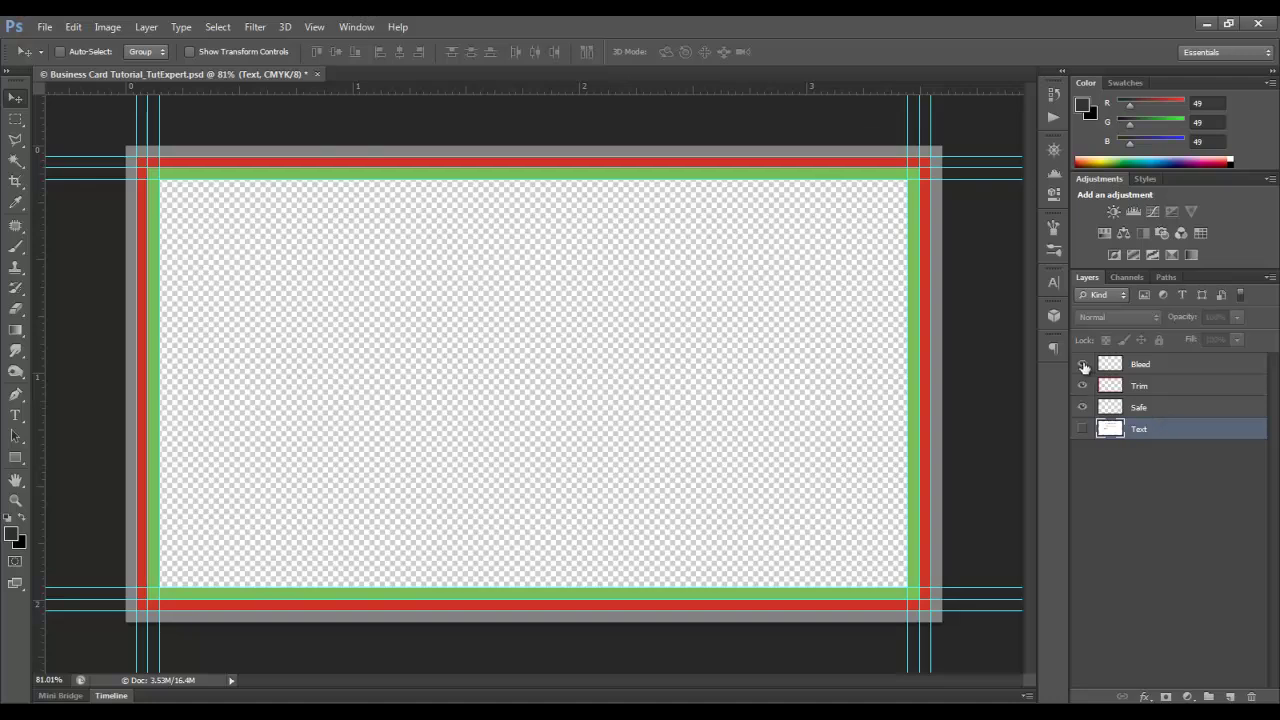
left_click_drag(1084, 367, 1082, 388)
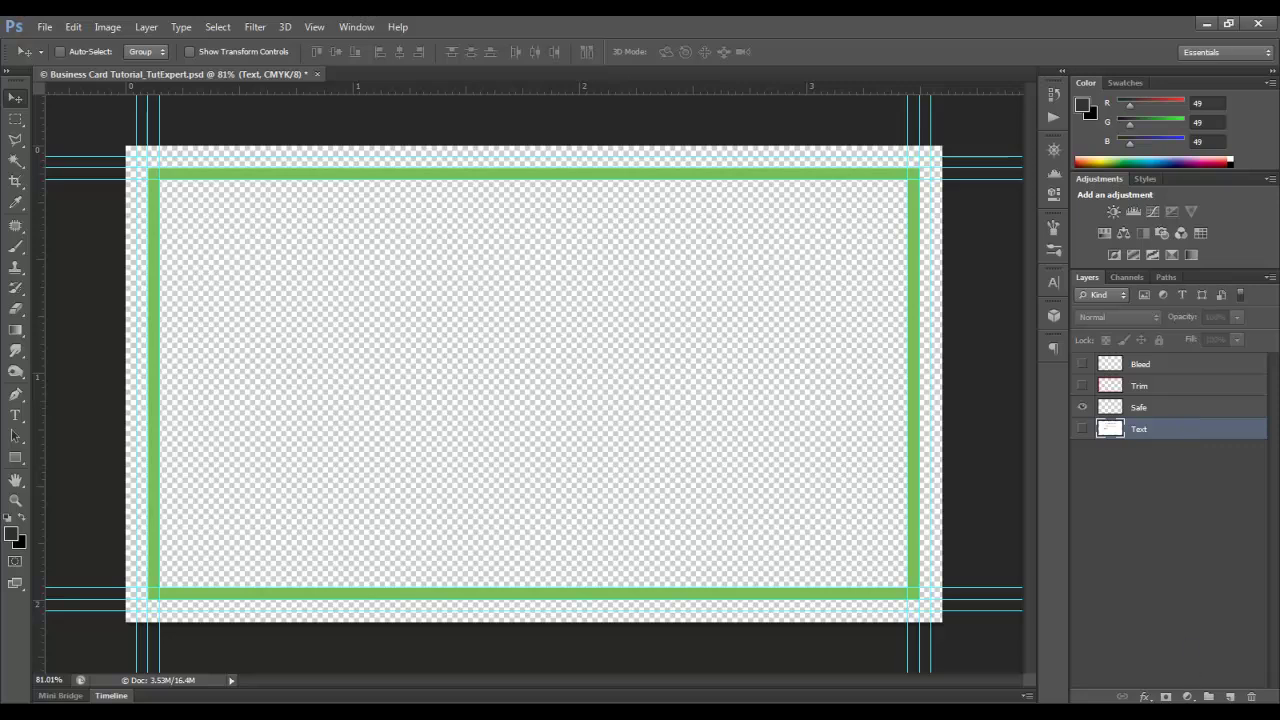
- Create a new layer named BG and fill it solid white with Edit > Fill
left_click(1230, 696)
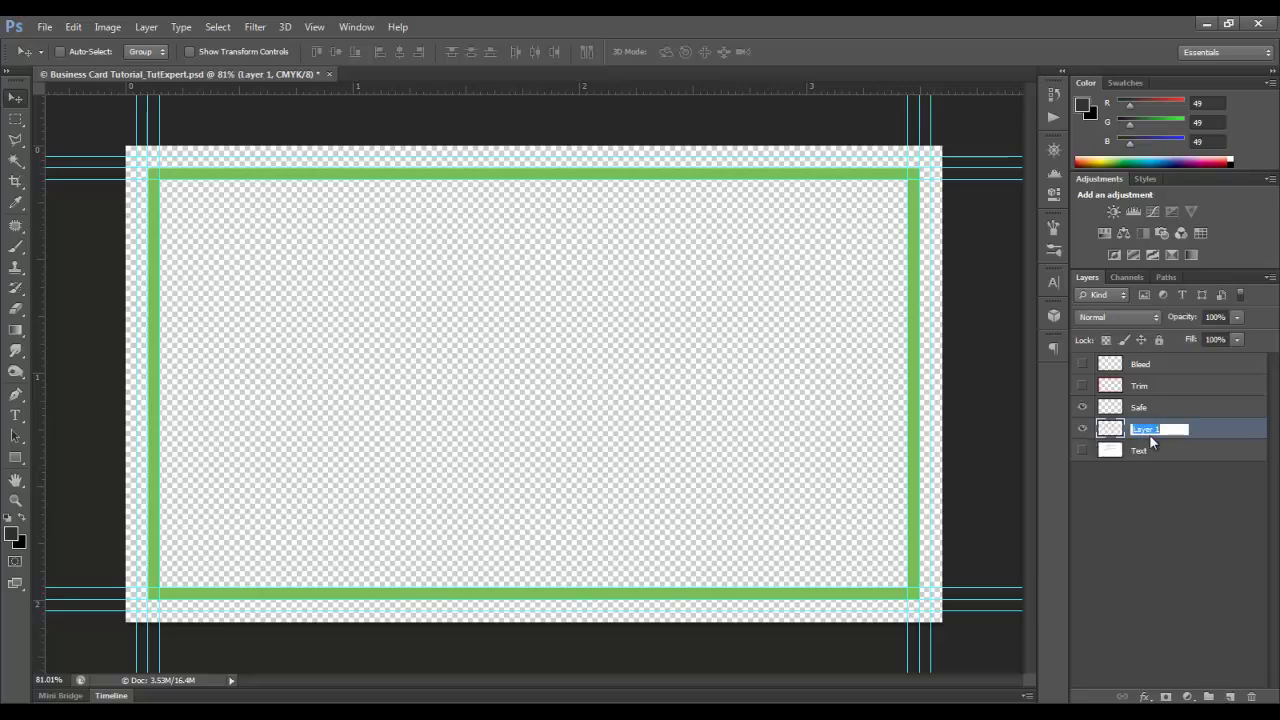
type("BG")
key("Return")
left_click(74, 27)
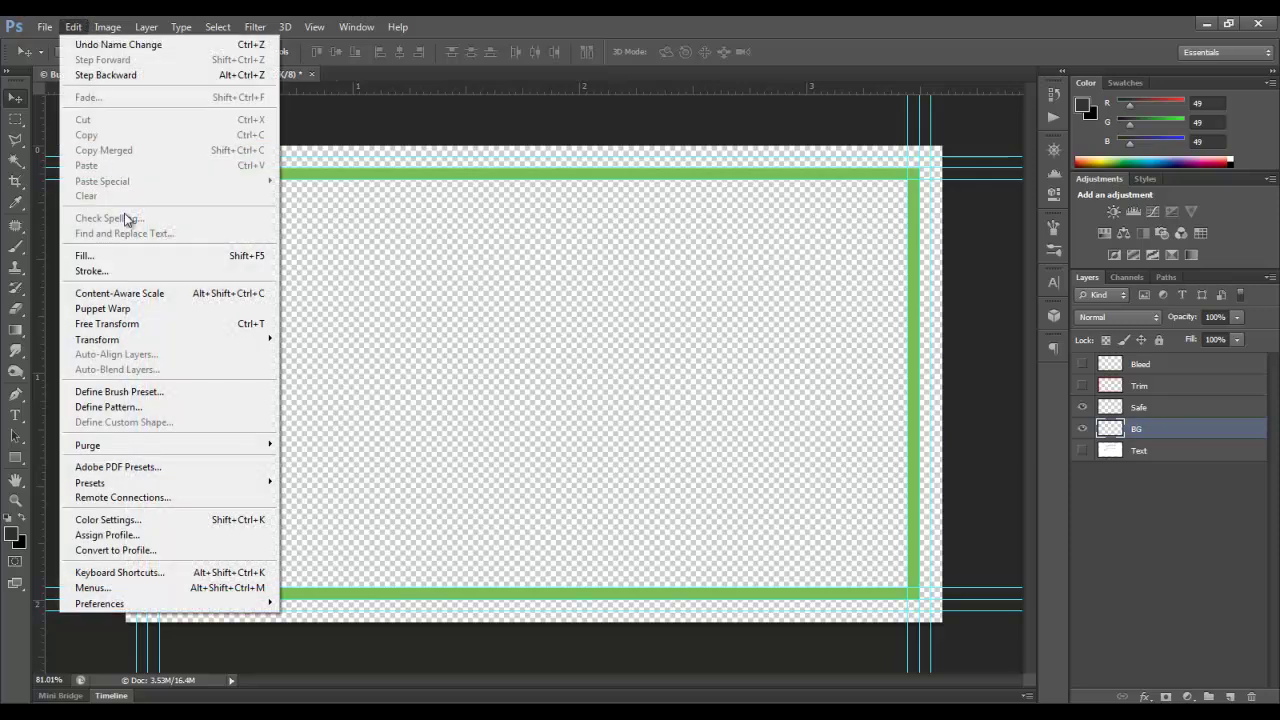
left_click(116, 257)
left_click(915, 212)
key("v")
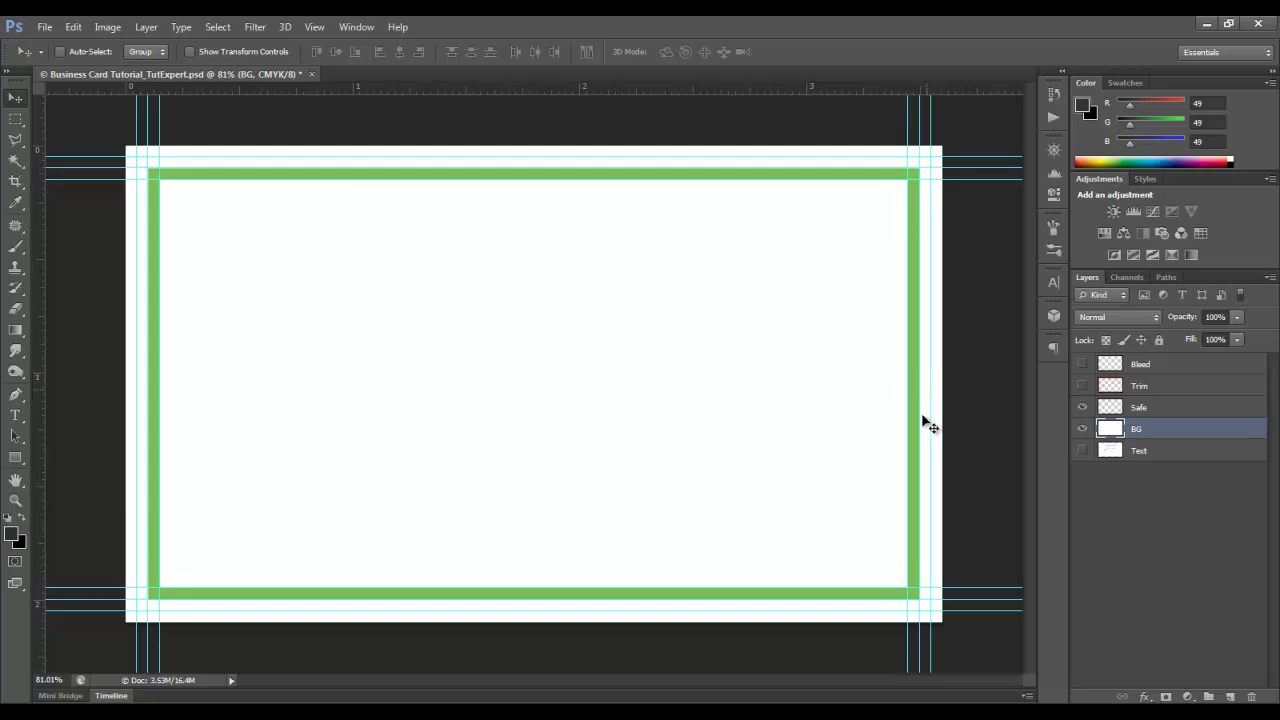
key("alt+Tab")
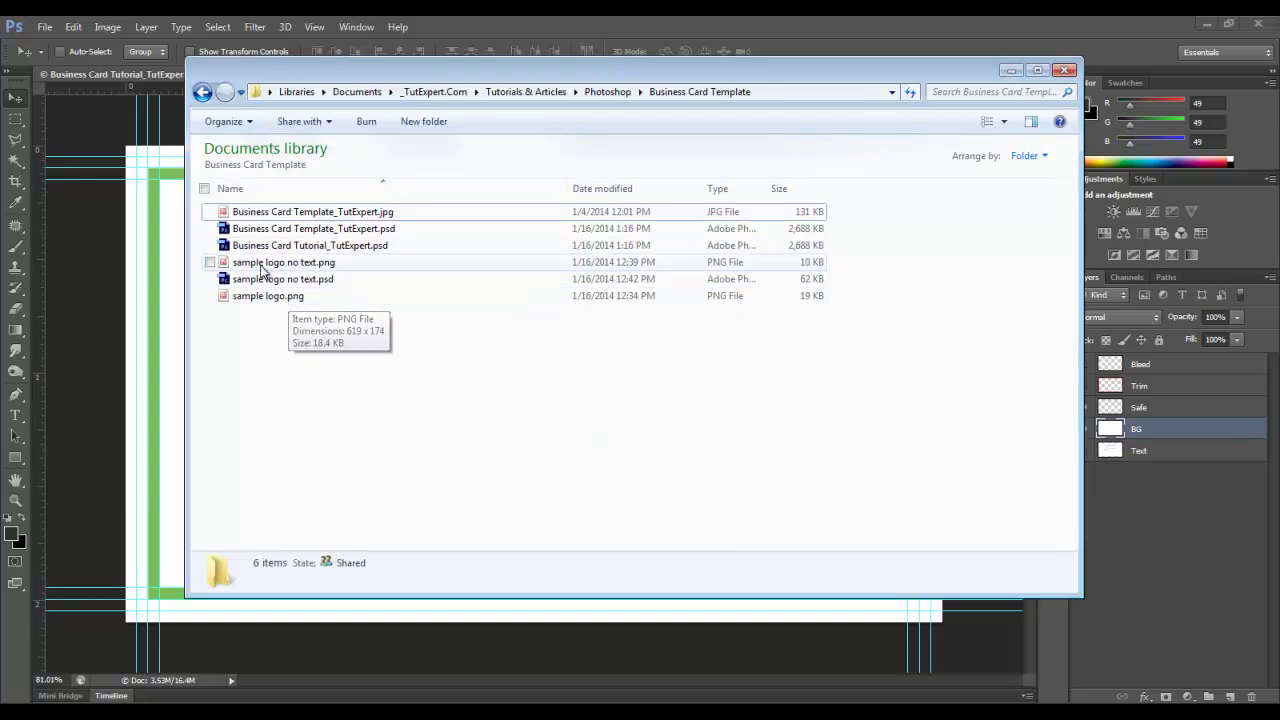
- Place sample logo.png on the card, scale it down and commit it in the top-left corner
left_click(262, 304)
left_click_drag(262, 304, 414, 423)
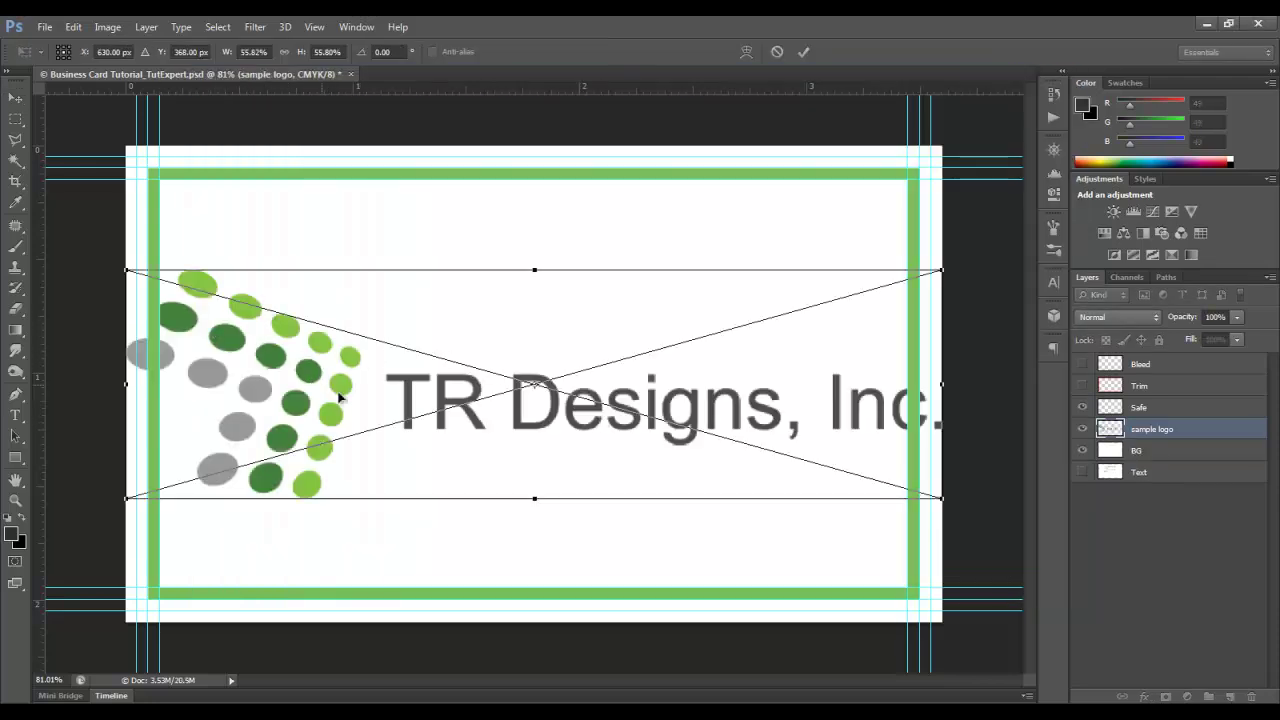
left_click_drag(943, 502, 585, 433)
left_click_drag(437, 332, 461, 278)
left_click(803, 52)
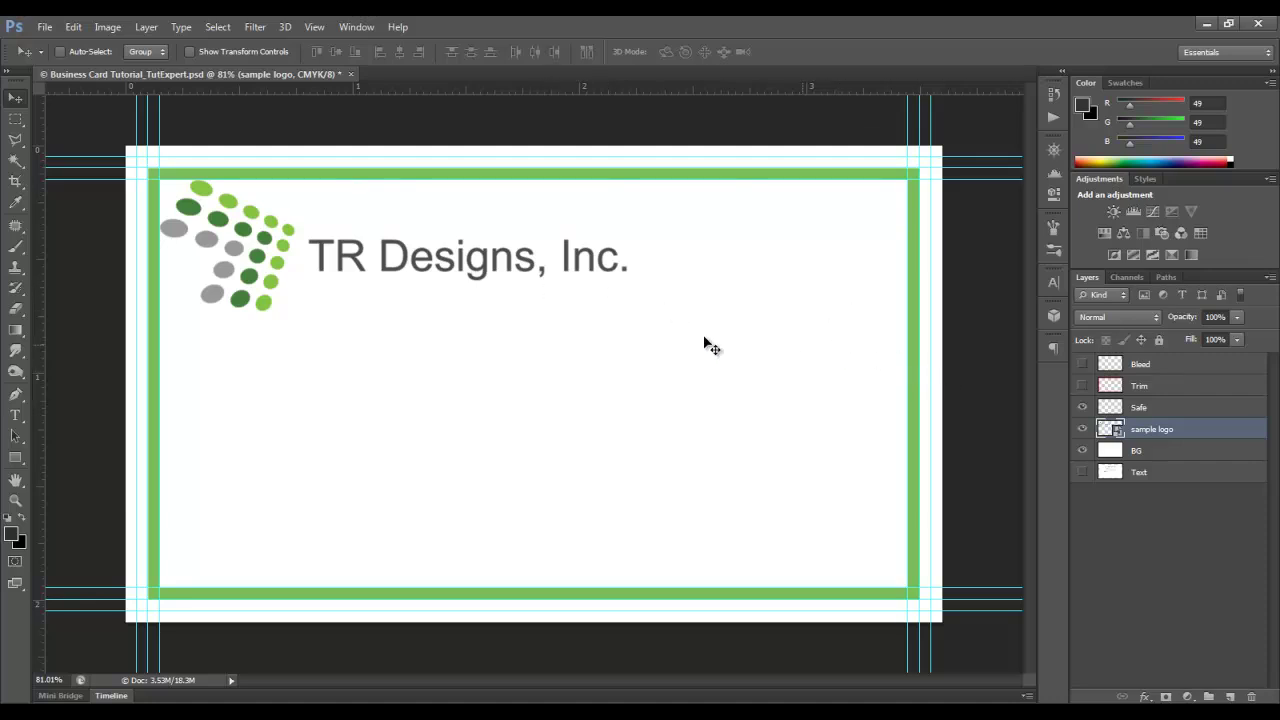
- Type the cardholder's name as a text layer just below the logo
left_click(15, 416)
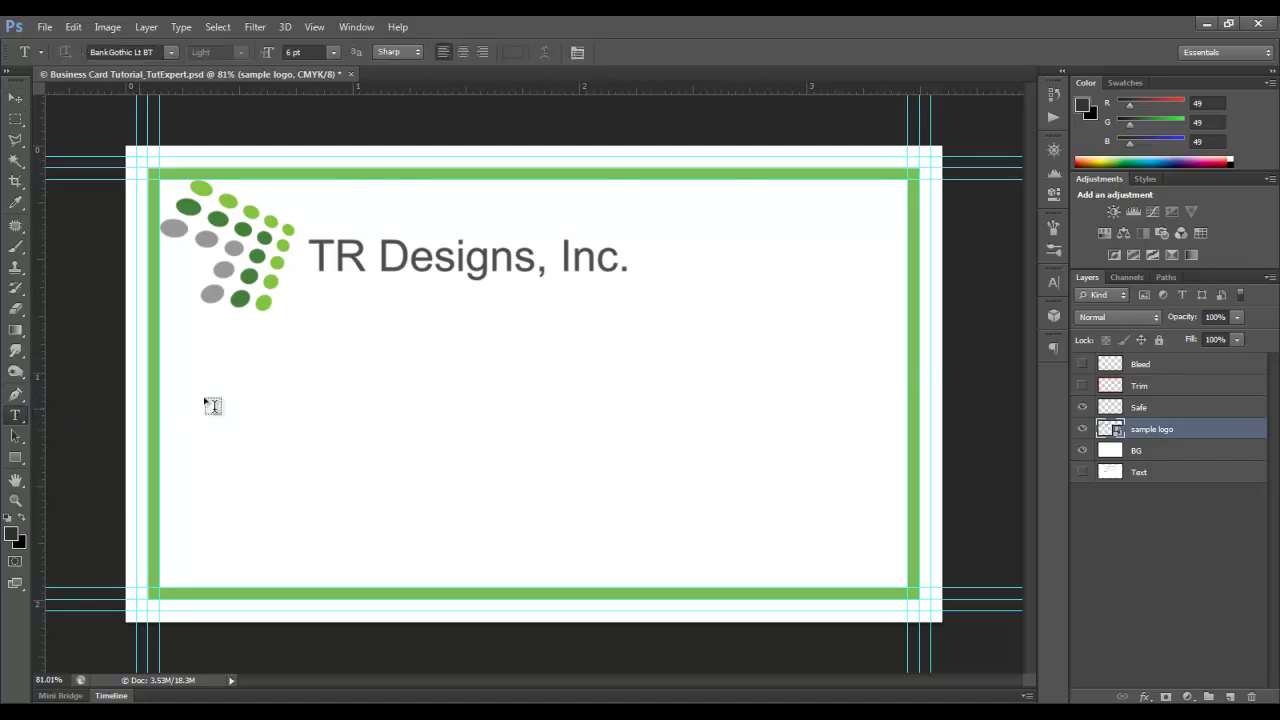
left_click(190, 400)
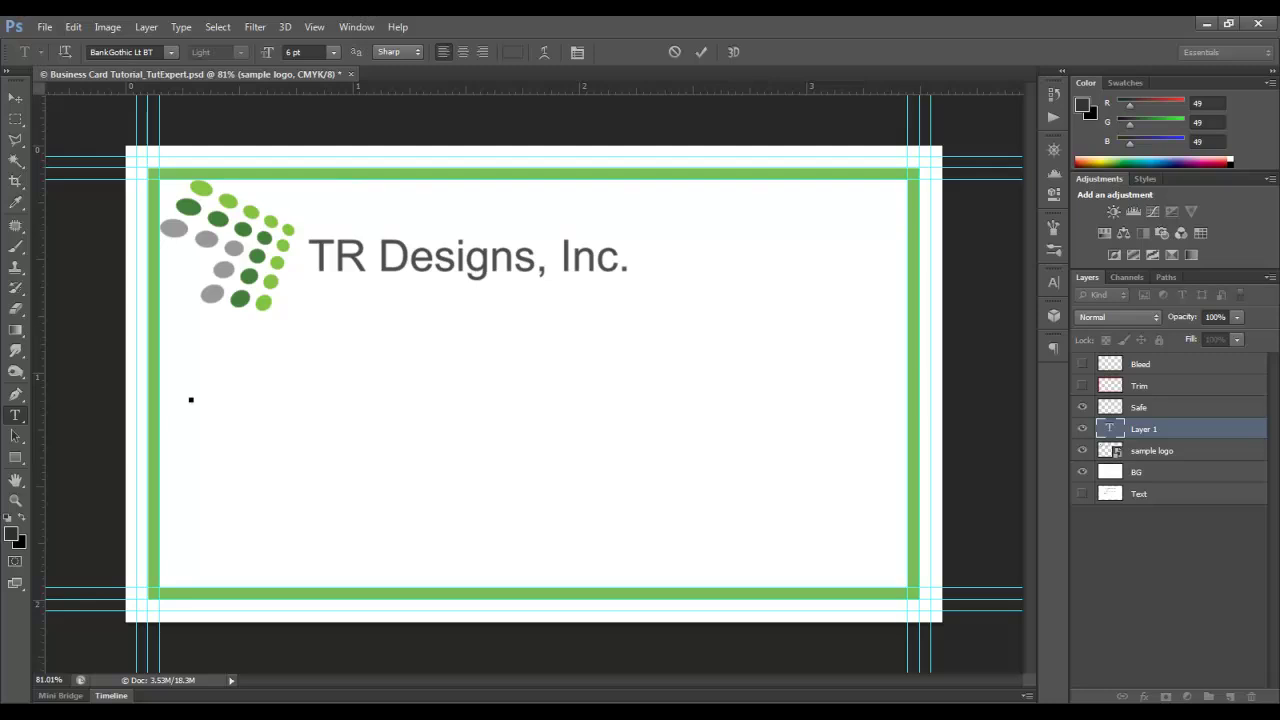
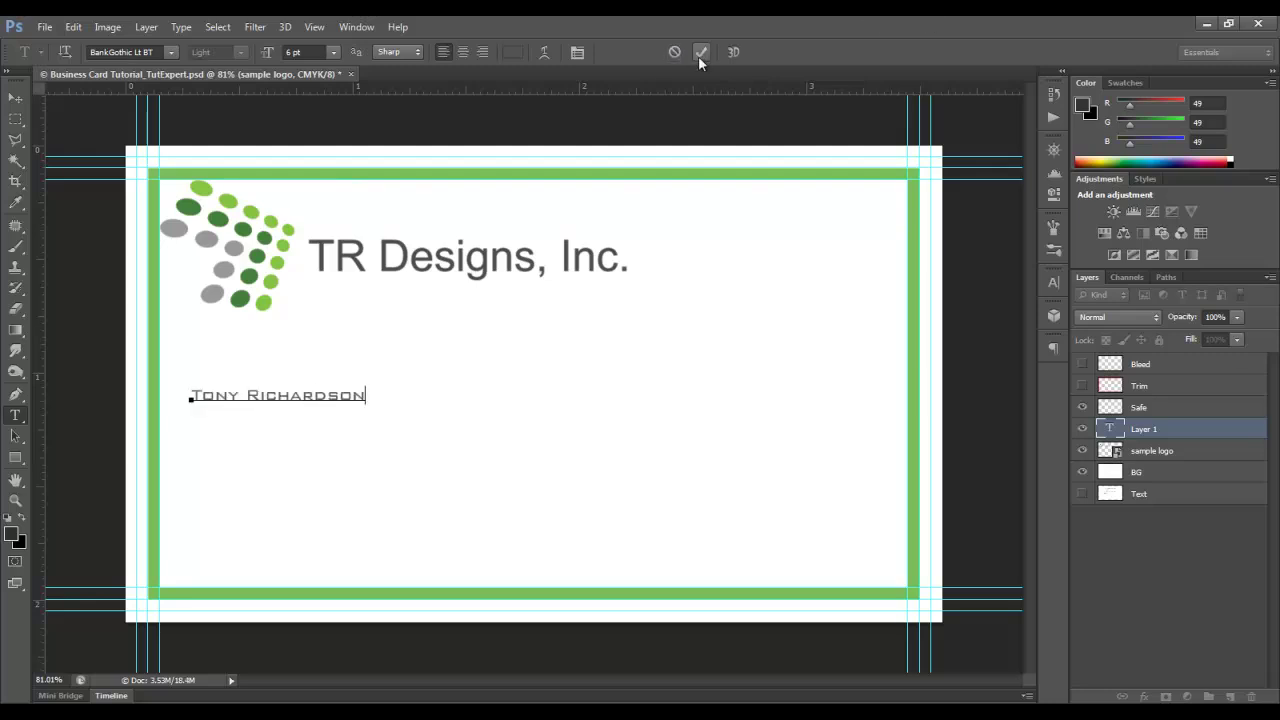
left_click(701, 52)
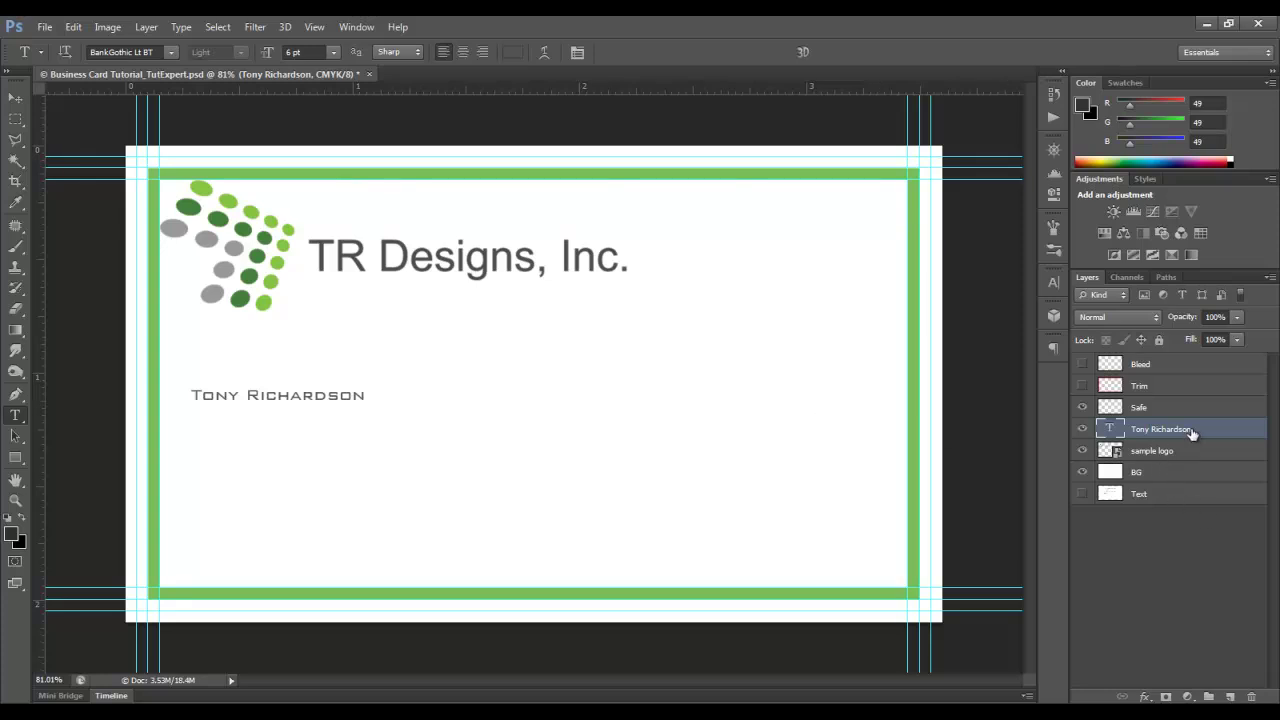
- Add the title 'Project Manager' beneath the name and left-align both text layers
left_click(202, 416)
type("Project")
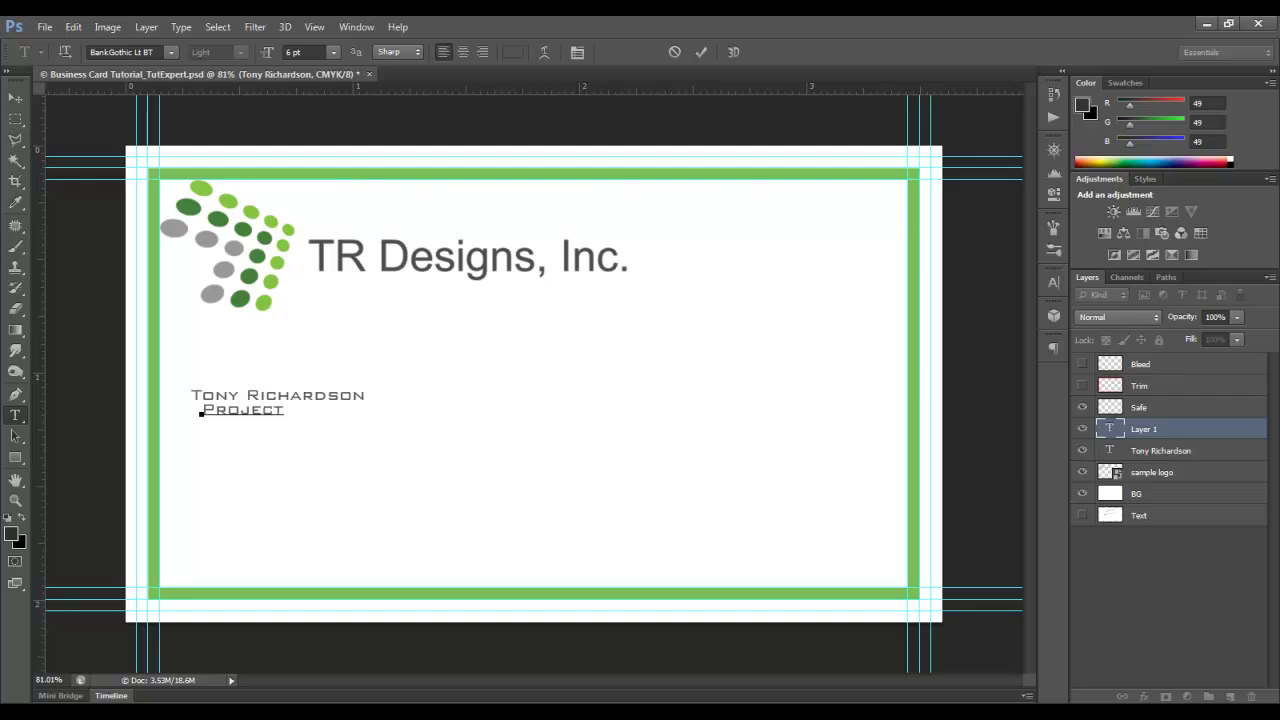
type(" Manager")
left_click(701, 52)
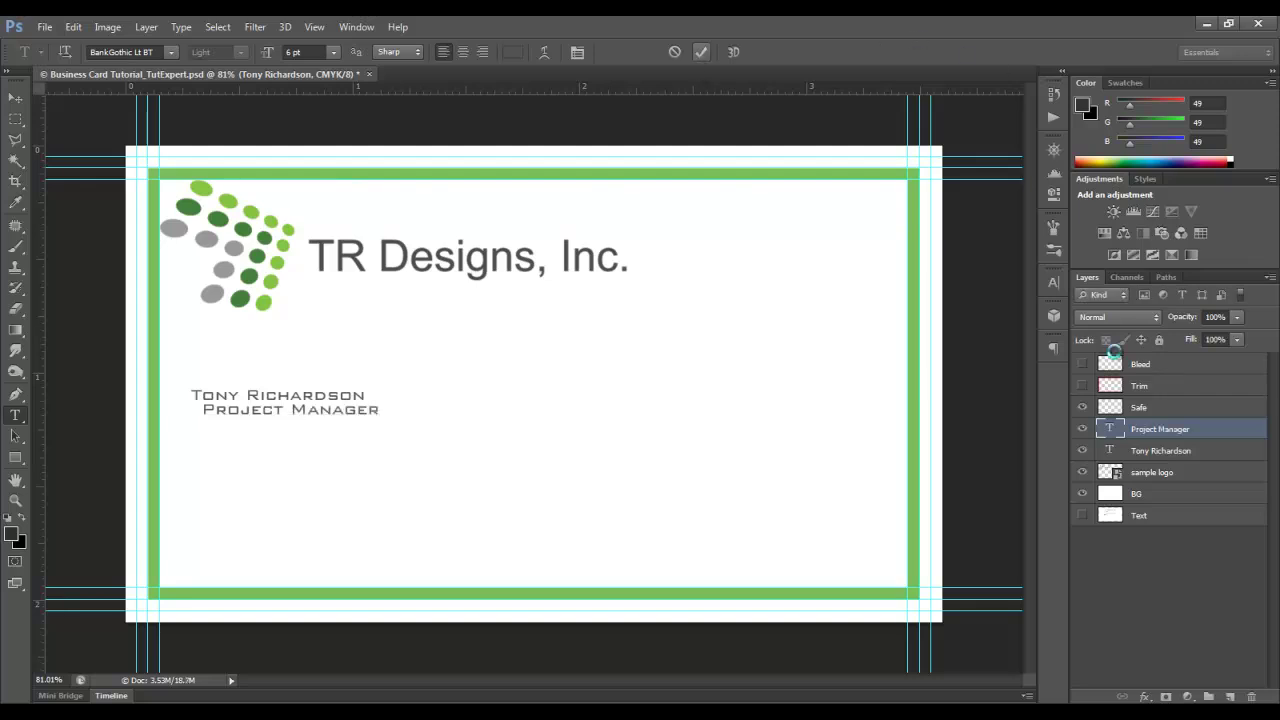
left_click(1157, 451, "shift")
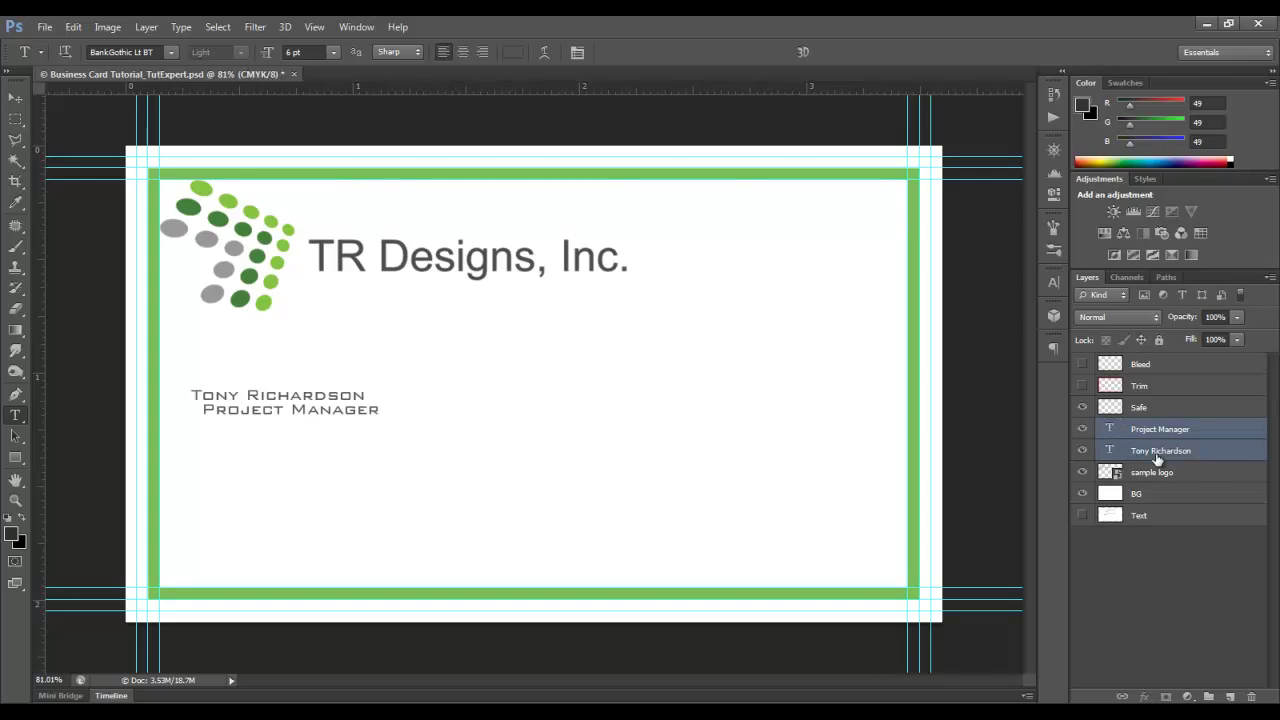
left_click(12, 98)
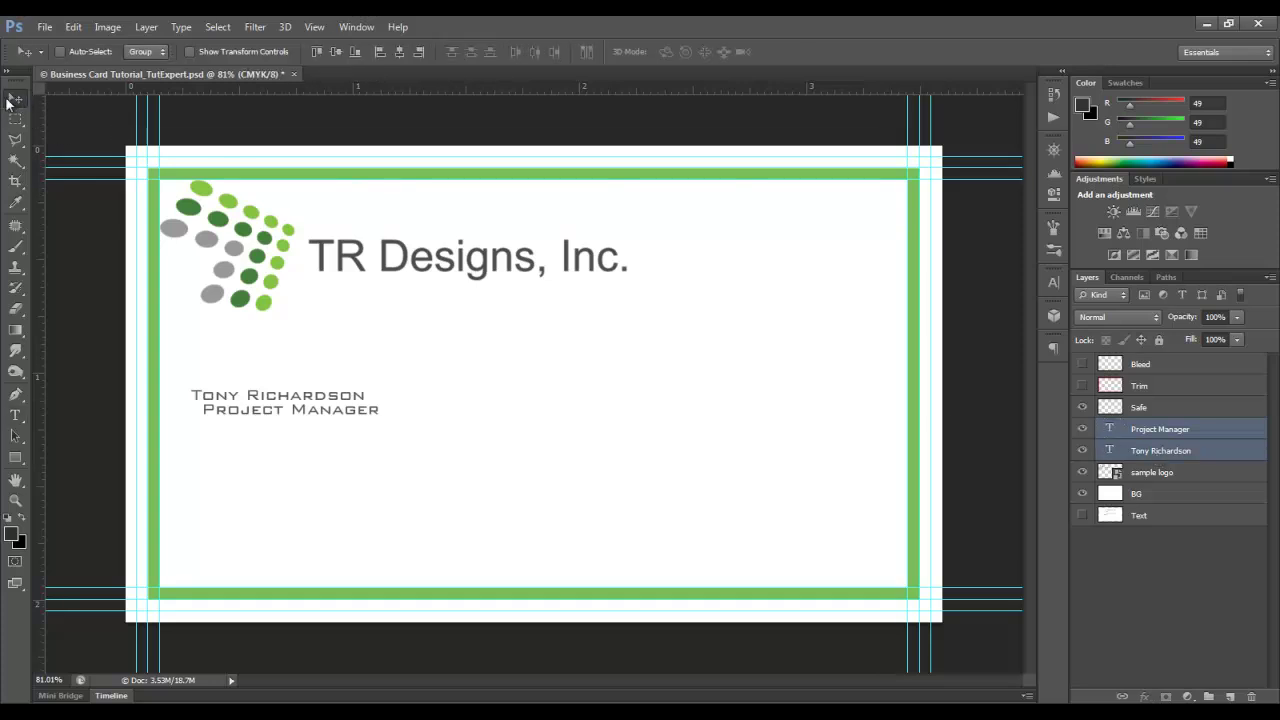
left_click(377, 51)
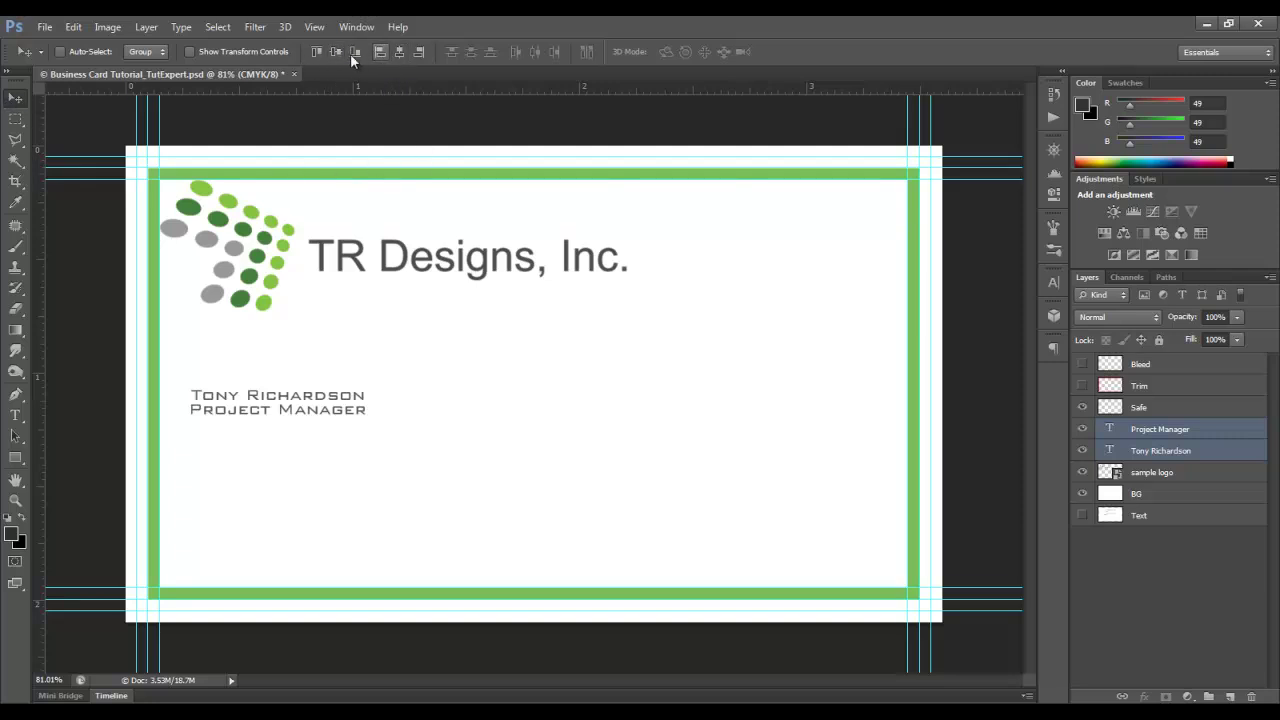
- Set the name text colour to dark grey #313131
double_click(1112, 450)
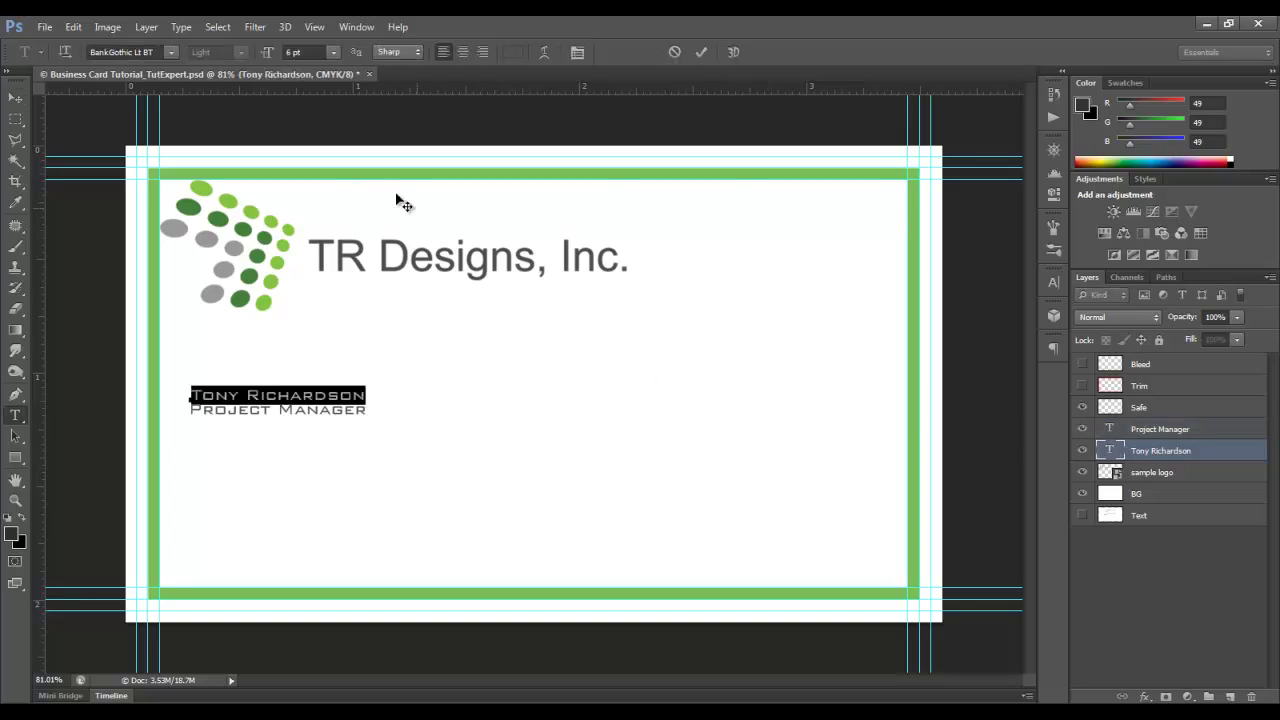
left_click(513, 51)
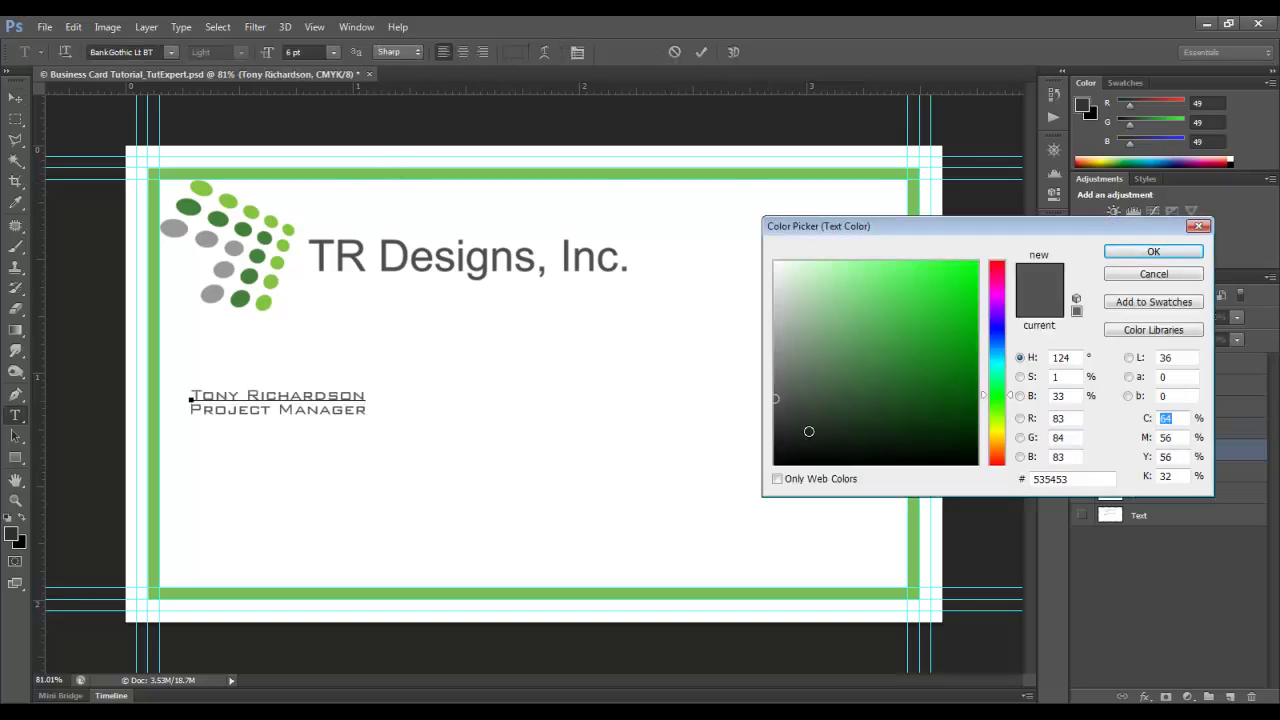
left_click_drag(782, 427, 766, 427)
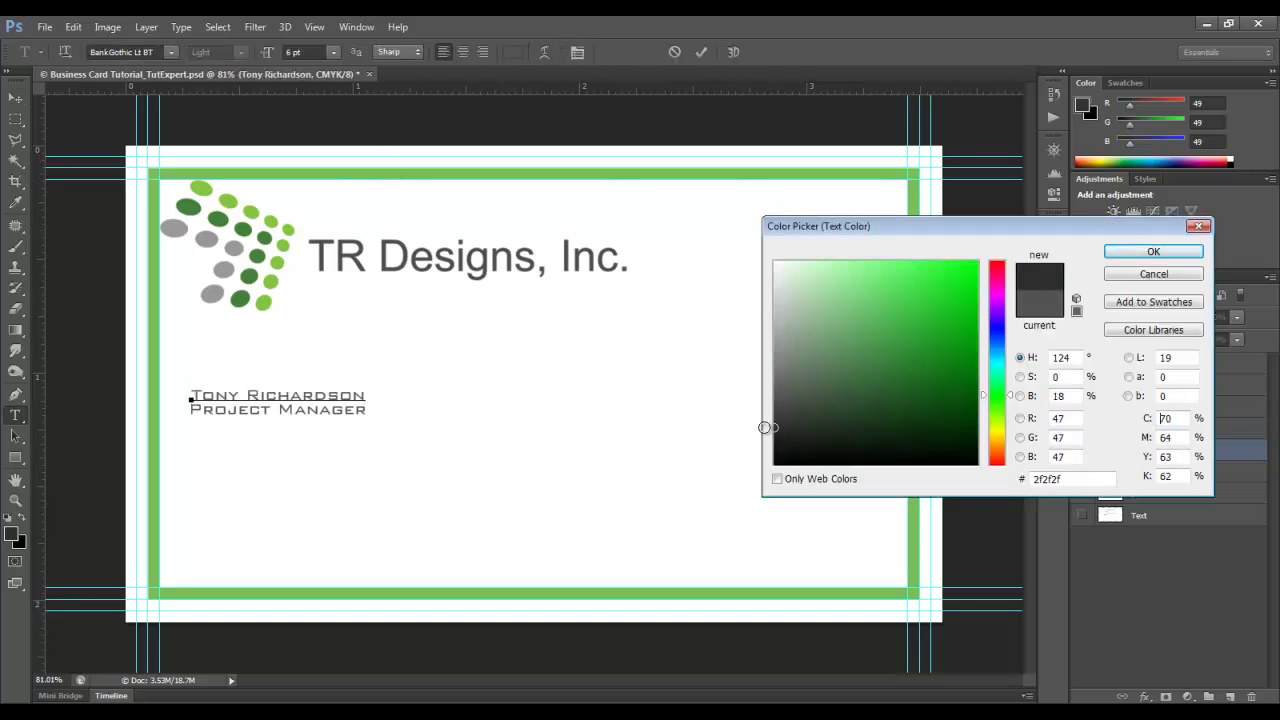
double_click(1105, 479)
type("313131")
left_click(1128, 250)
- Set the Project Manager title colour to lighter grey #535353 and commit the edit
double_click(1111, 432)
left_click(512, 52)
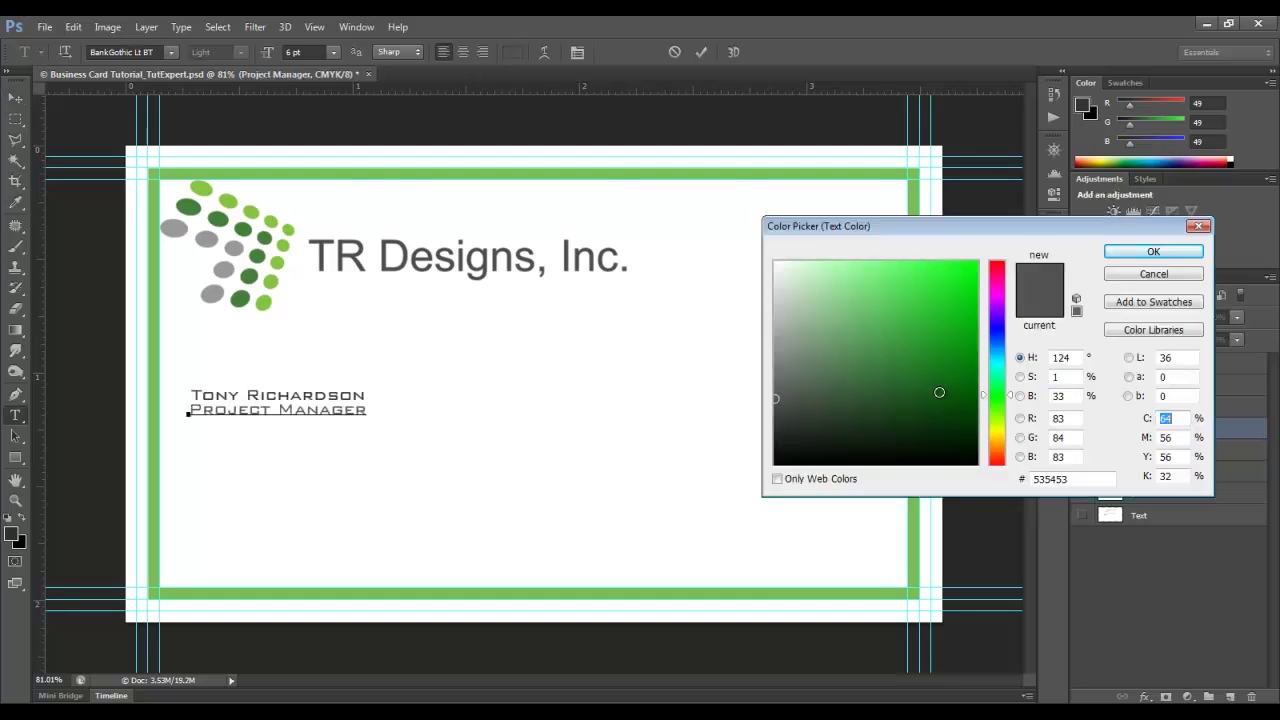
left_click_drag(1086, 485, 973, 485)
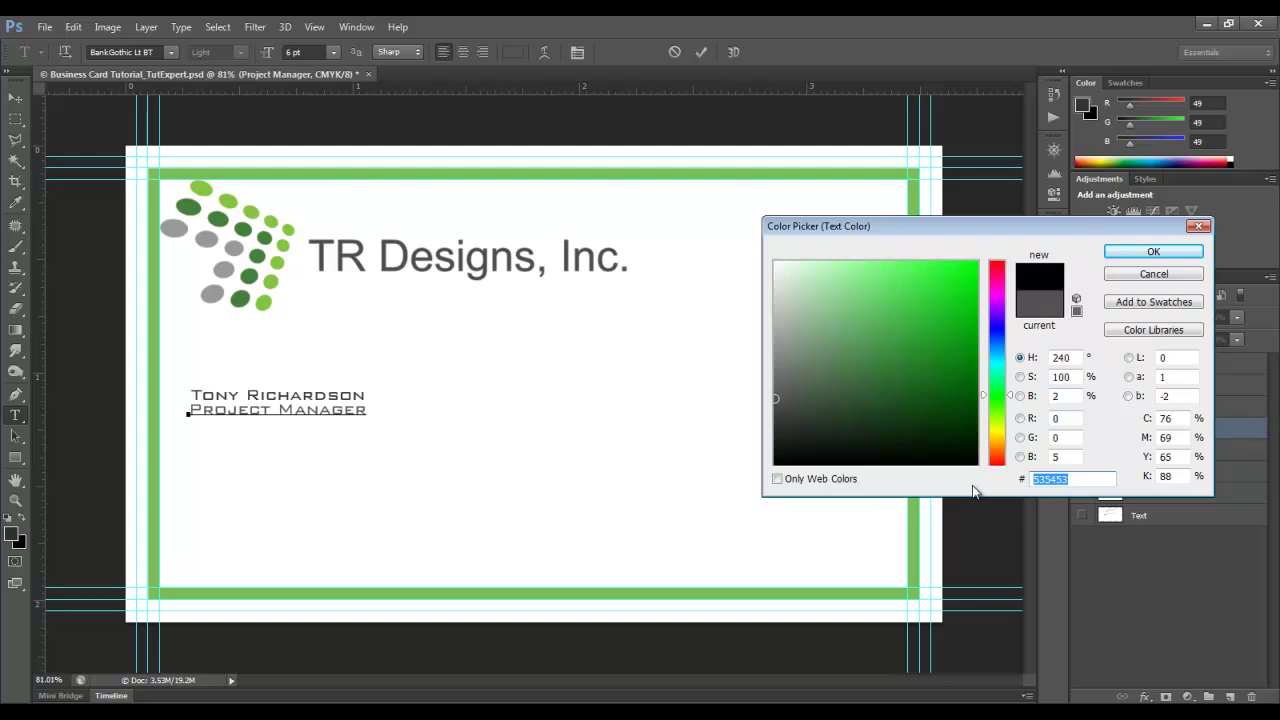
type("535353")
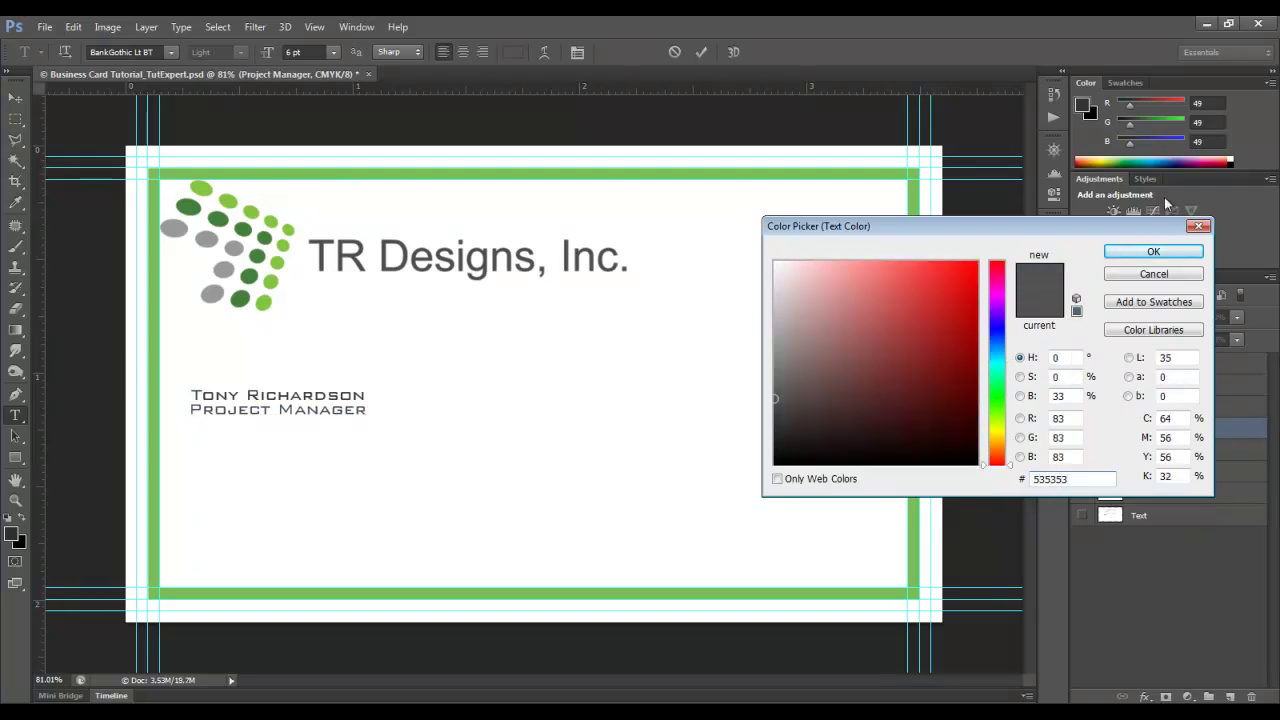
left_click(1152, 251)
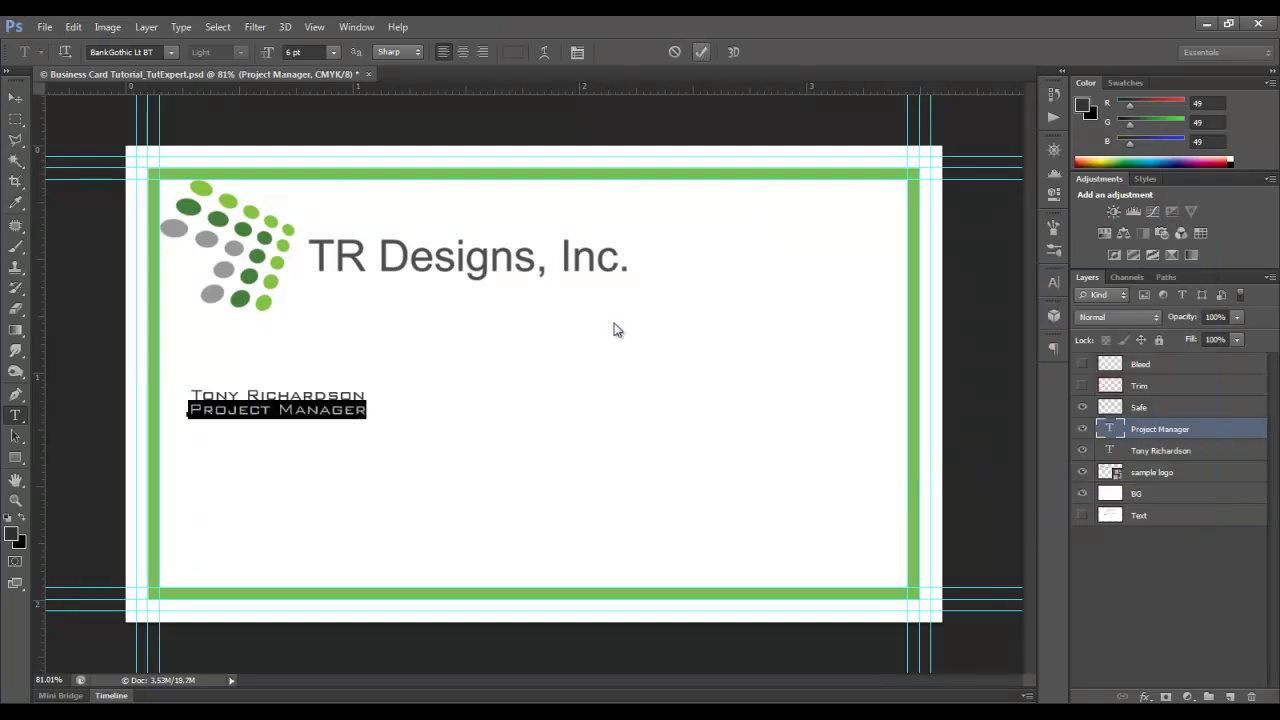
left_click(703, 52)
key("v")
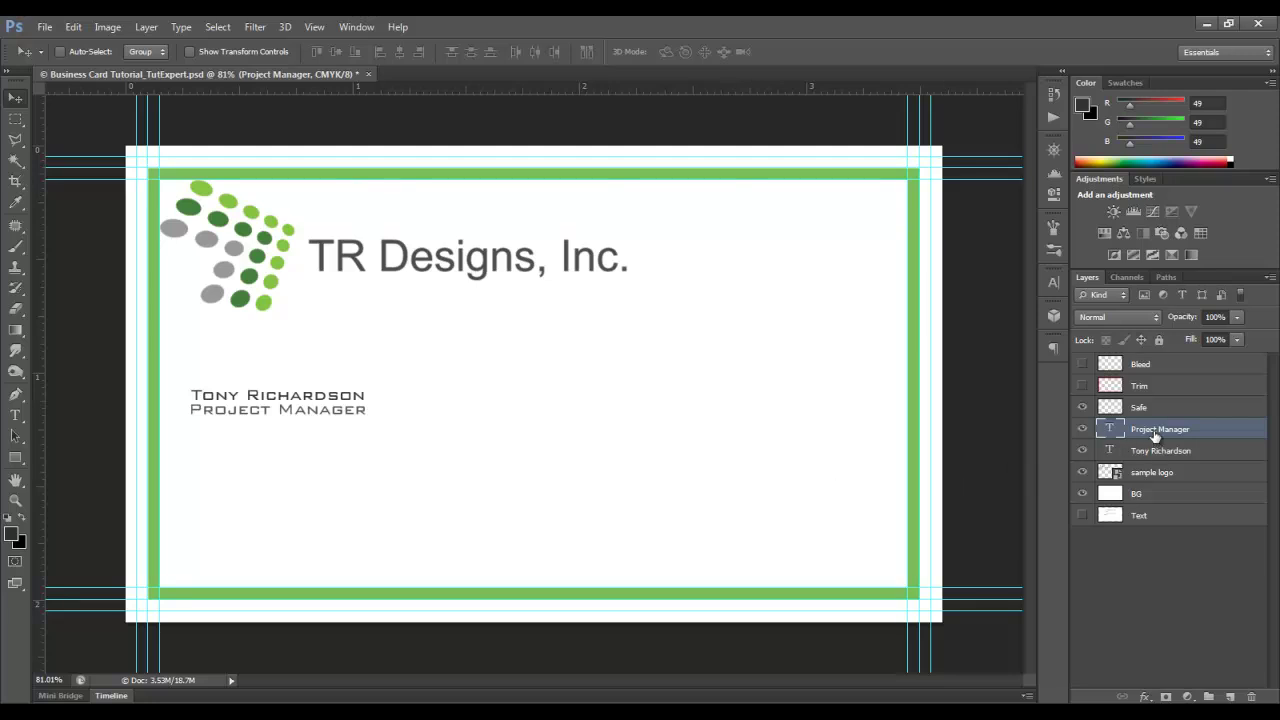
- Nudge the title down one step and enlarge the name text to 10 pt
key("Down")
key("Down")
key("Down")
key("Down")
key("Down")
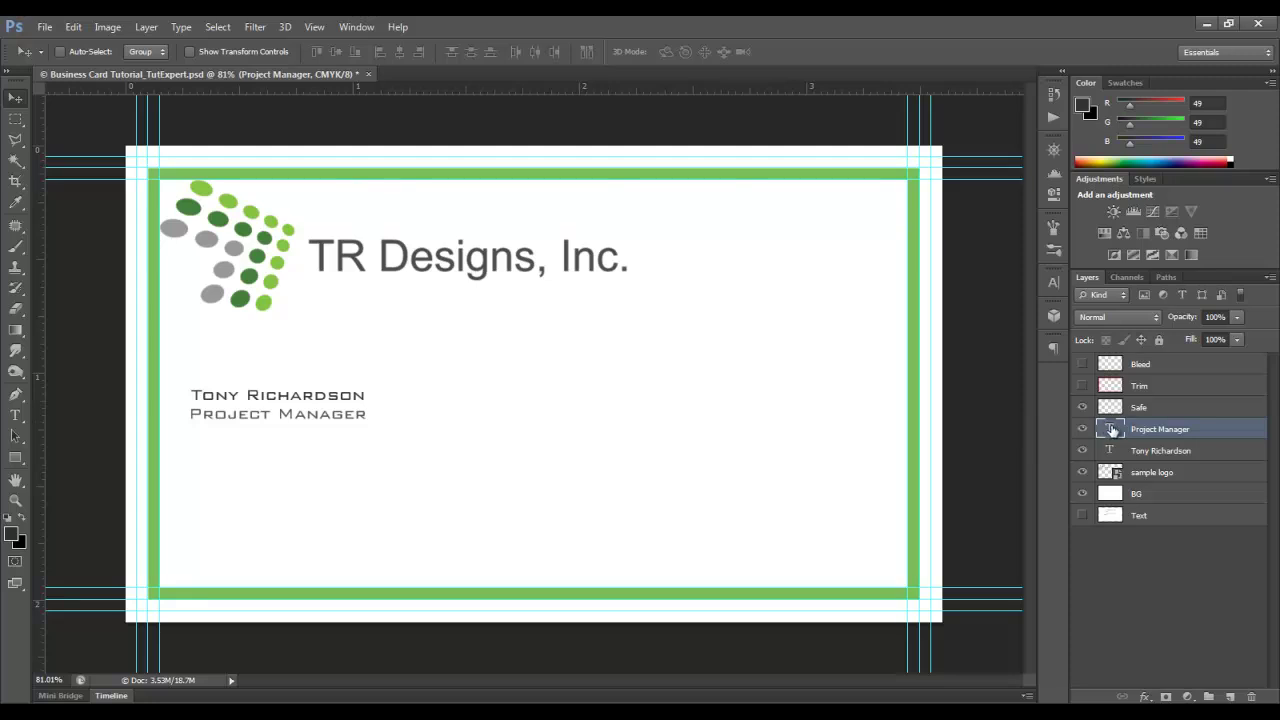
double_click(1108, 451)
left_click(333, 52)
left_click(342, 149)
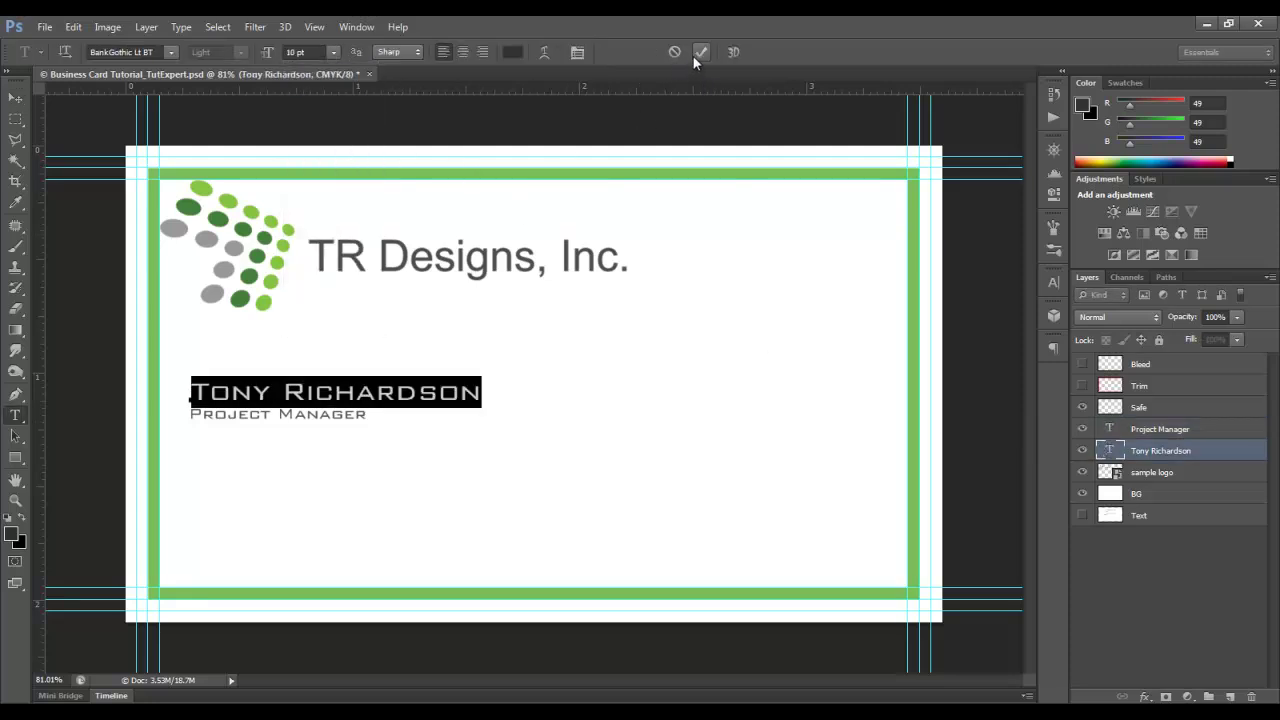
left_click(700, 52)
- Keep the Project Manager title at 6 pt and nudge it further down
double_click(1108, 429)
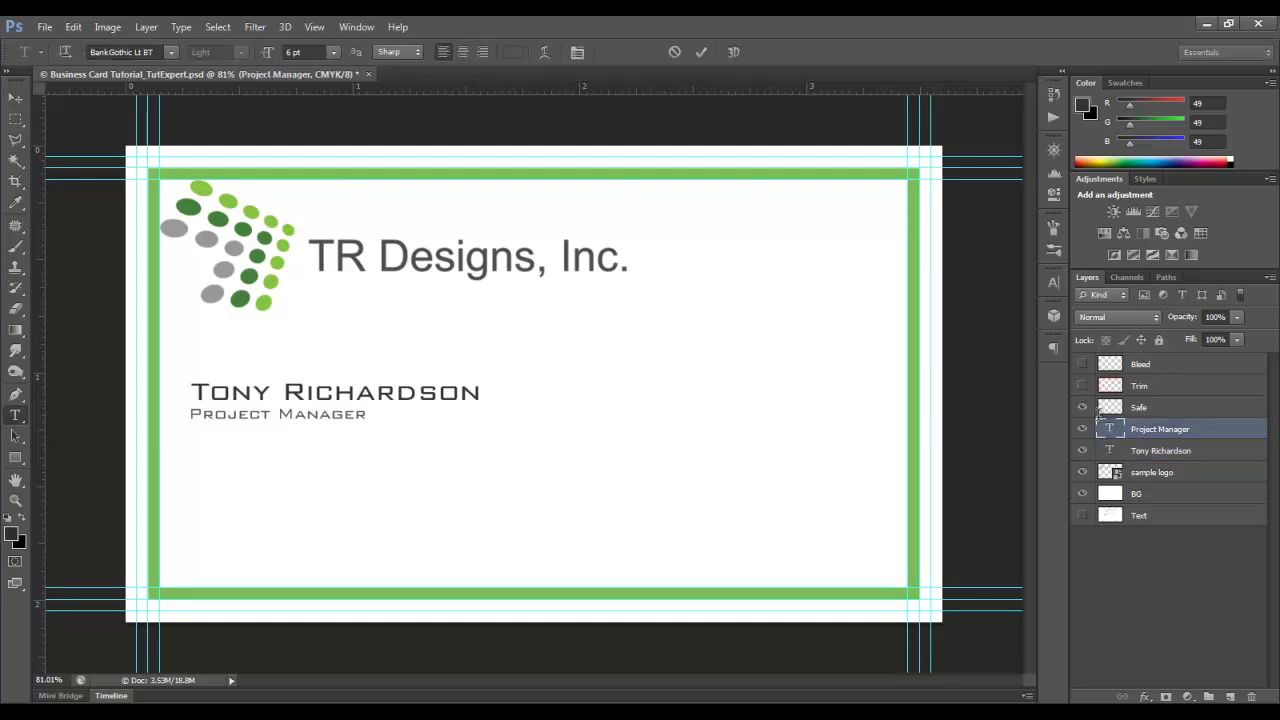
left_click(333, 52)
left_click(340, 97)
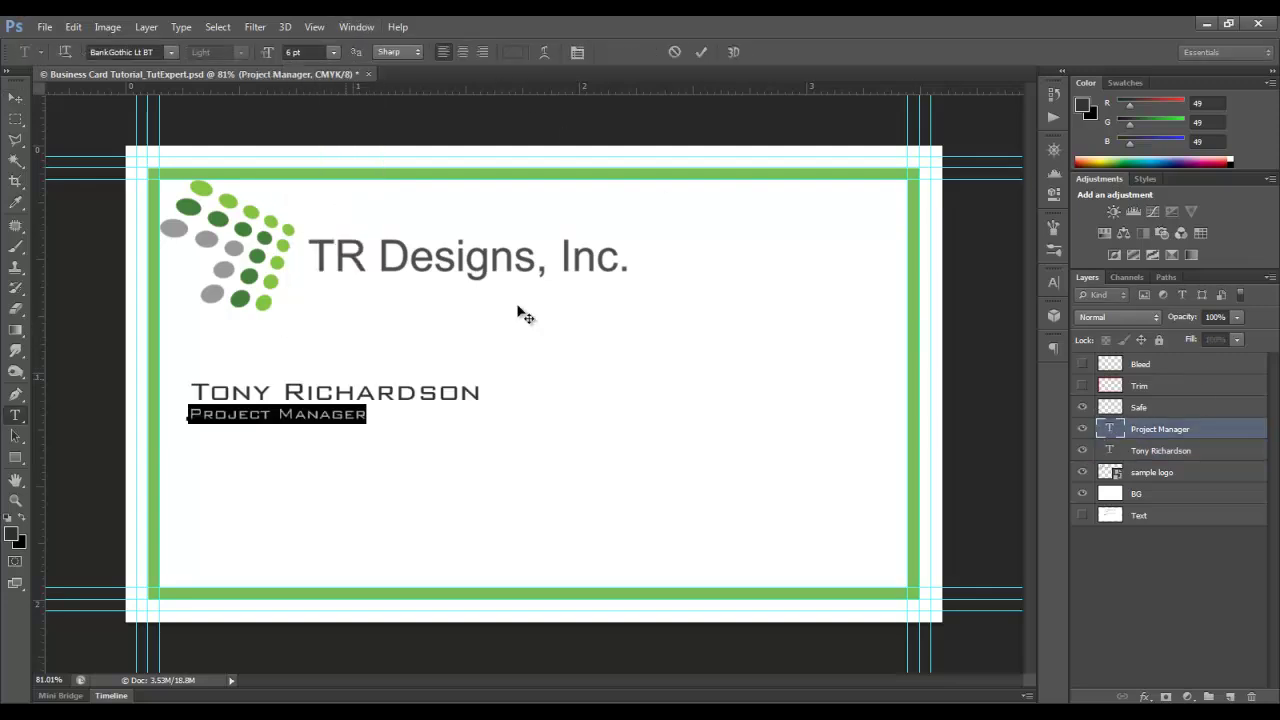
left_click(701, 52)
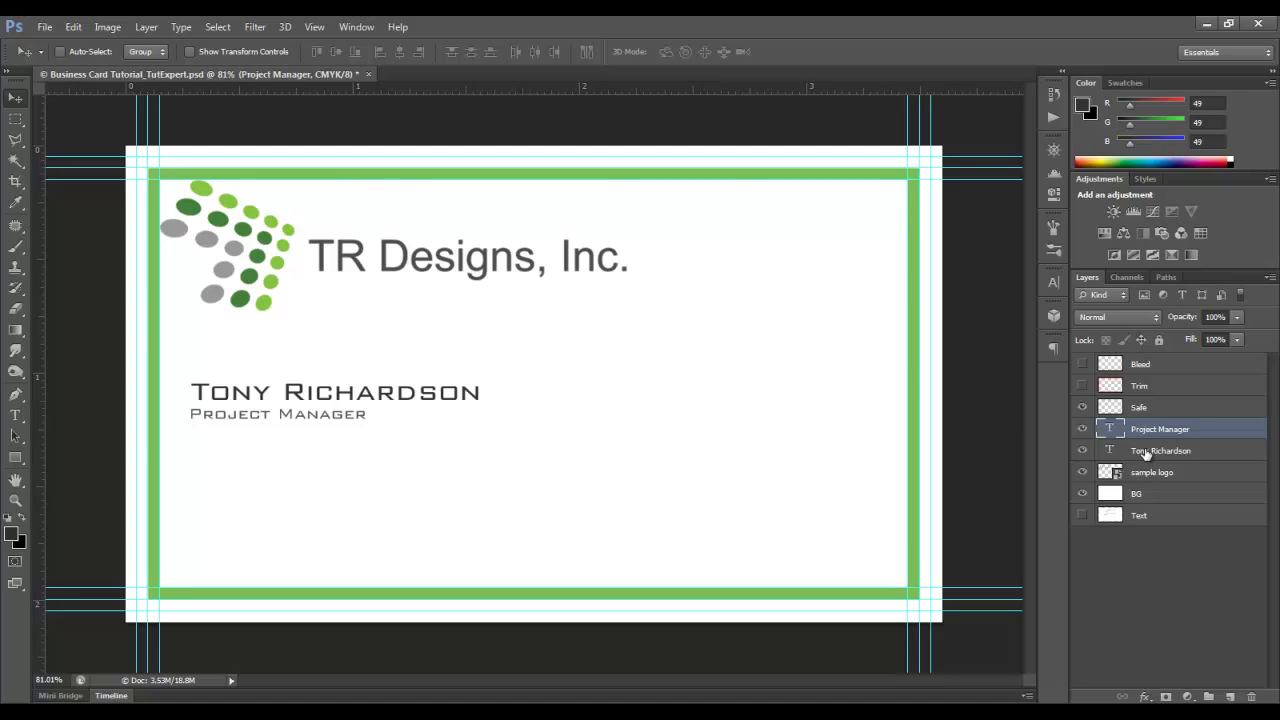
key("Down")
key("Down")
key("Down")
key("Down")
key("Down")
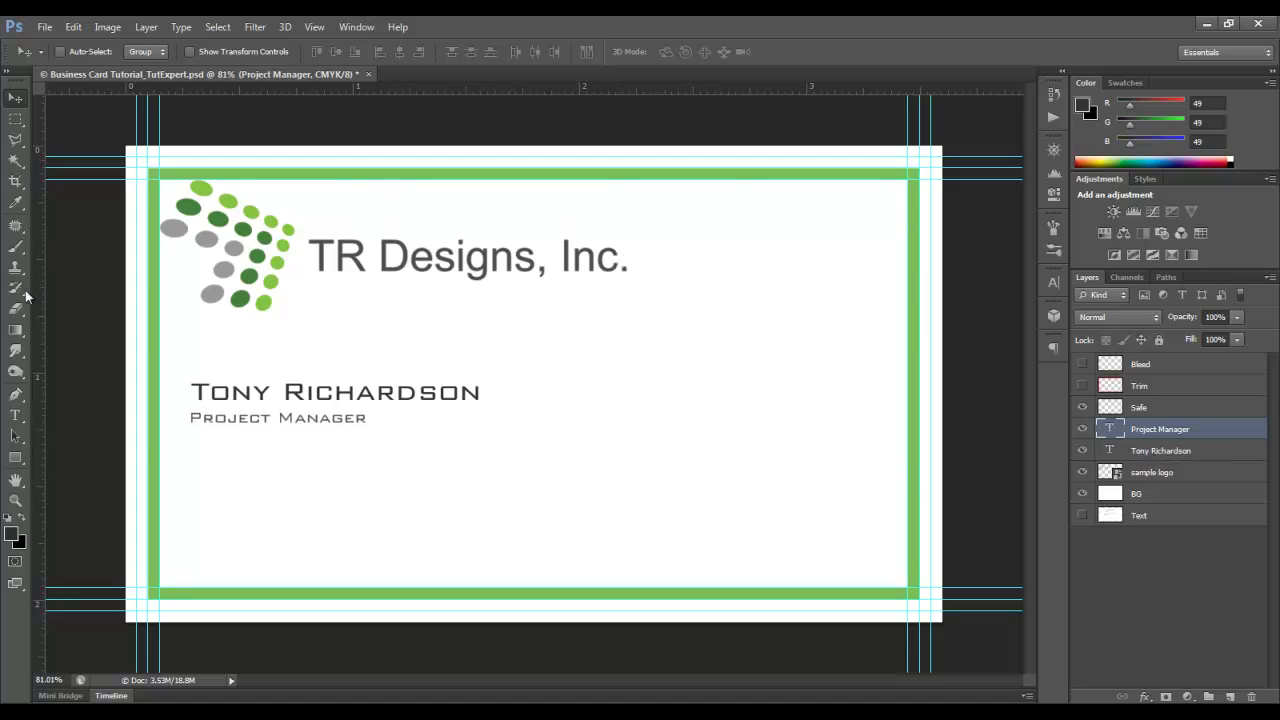
- Add a text box right of the name with the street address, city line and phone number
left_click(16, 416)
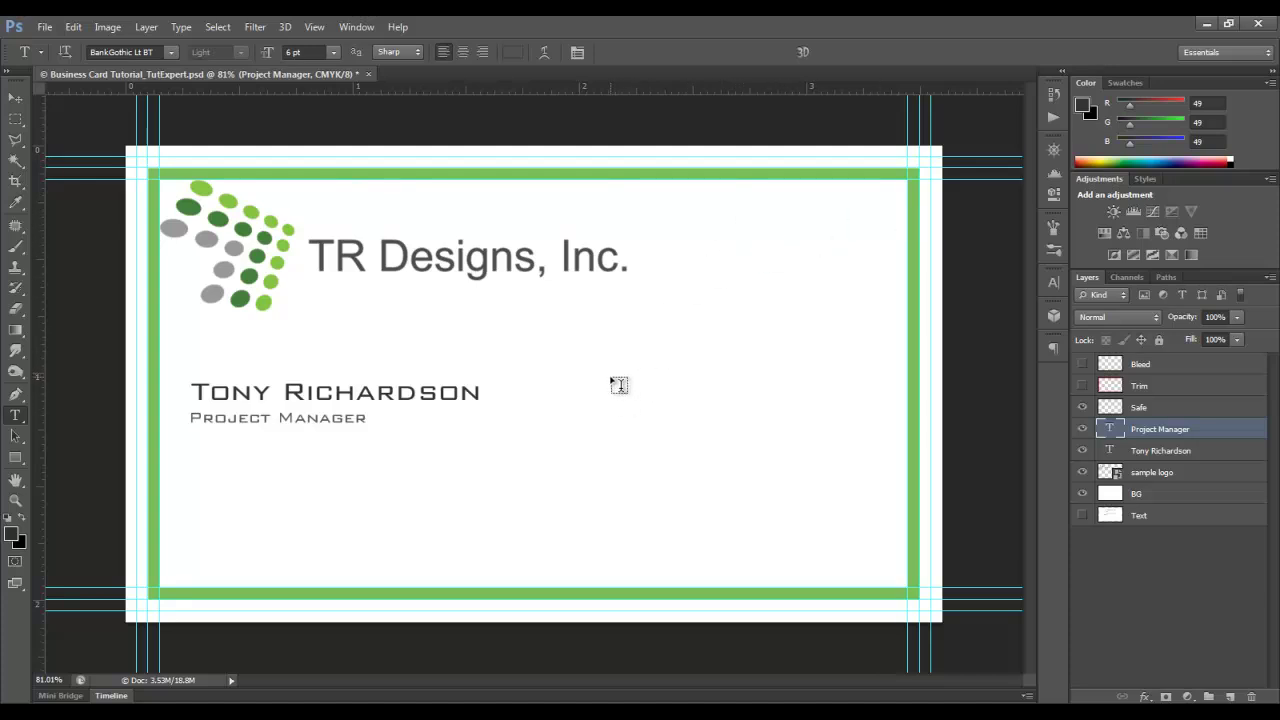
left_click_drag(601, 366, 852, 456)
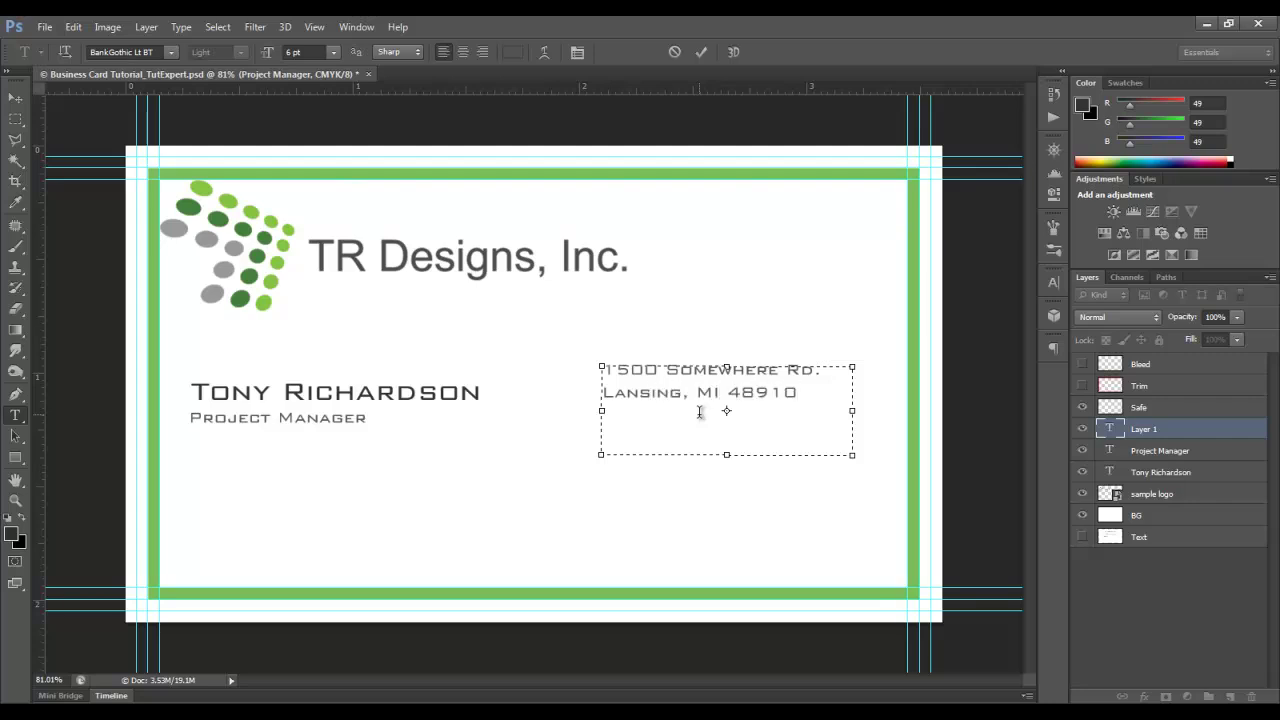
key("ctrl+Return")
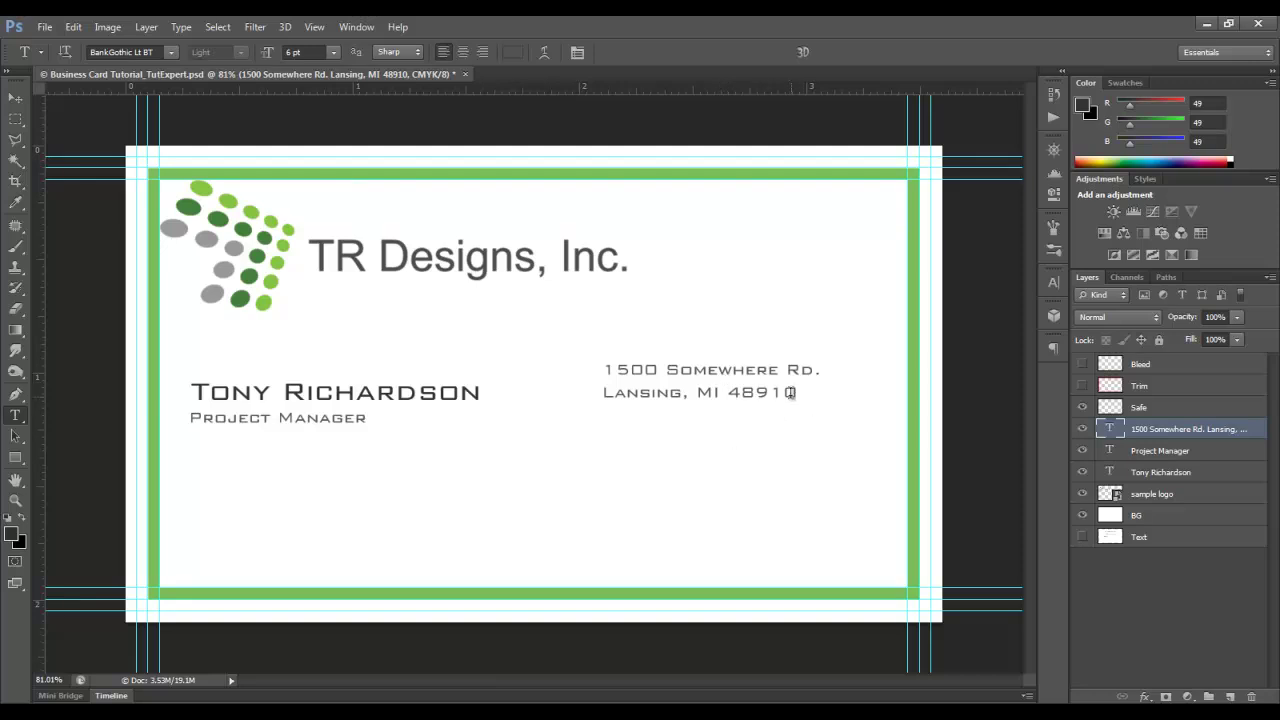
left_click(793, 393)
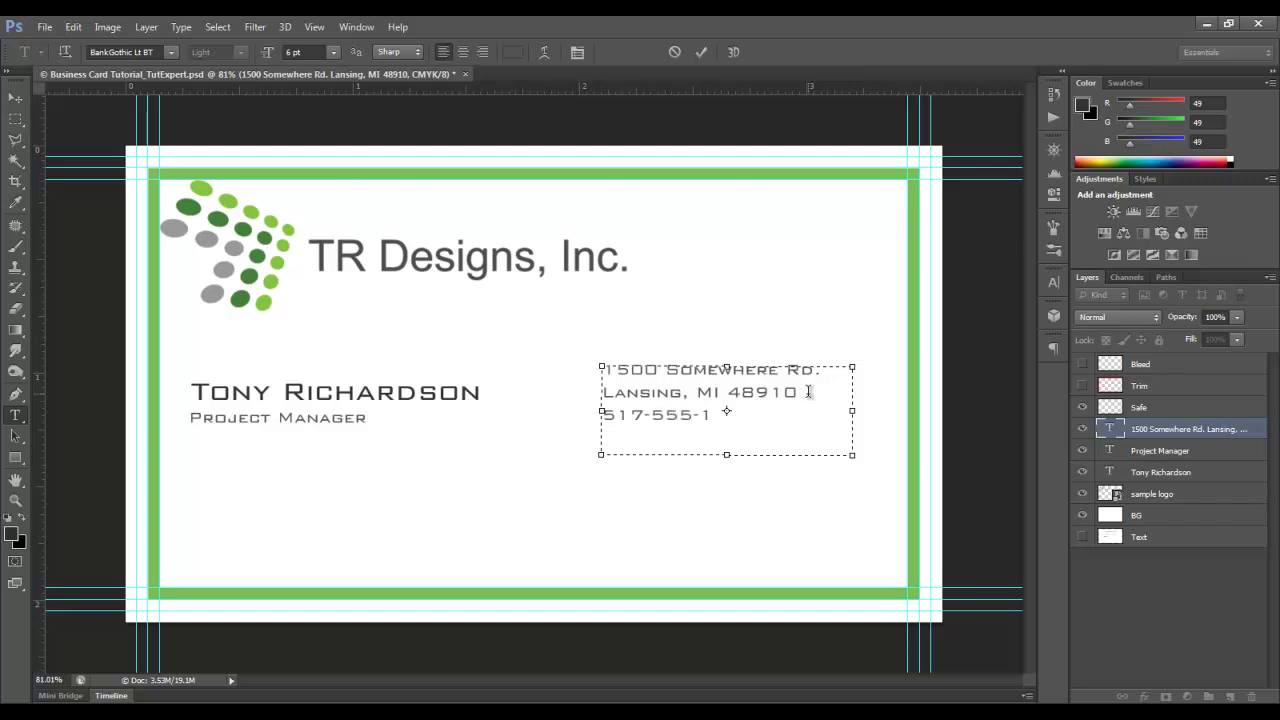
left_click(697, 55)
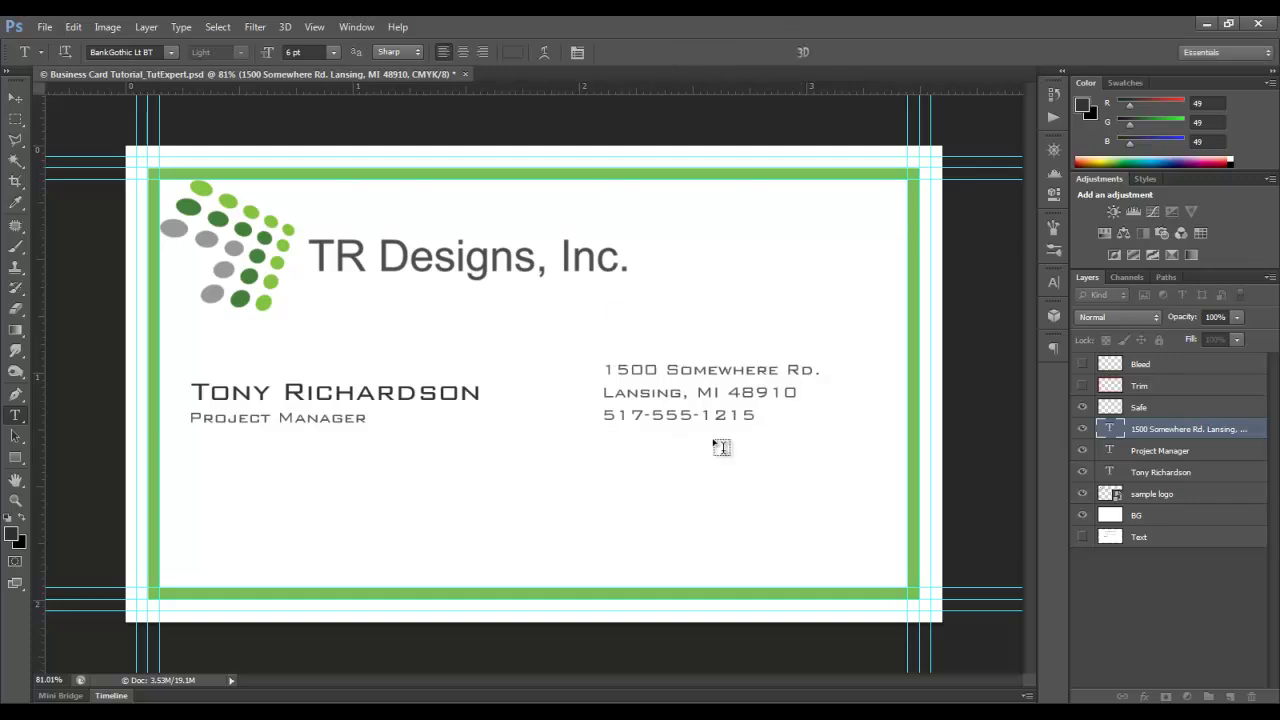
- Shift the address block slightly right and down
left_click(22, 98)
left_click_drag(700, 381, 725, 393)
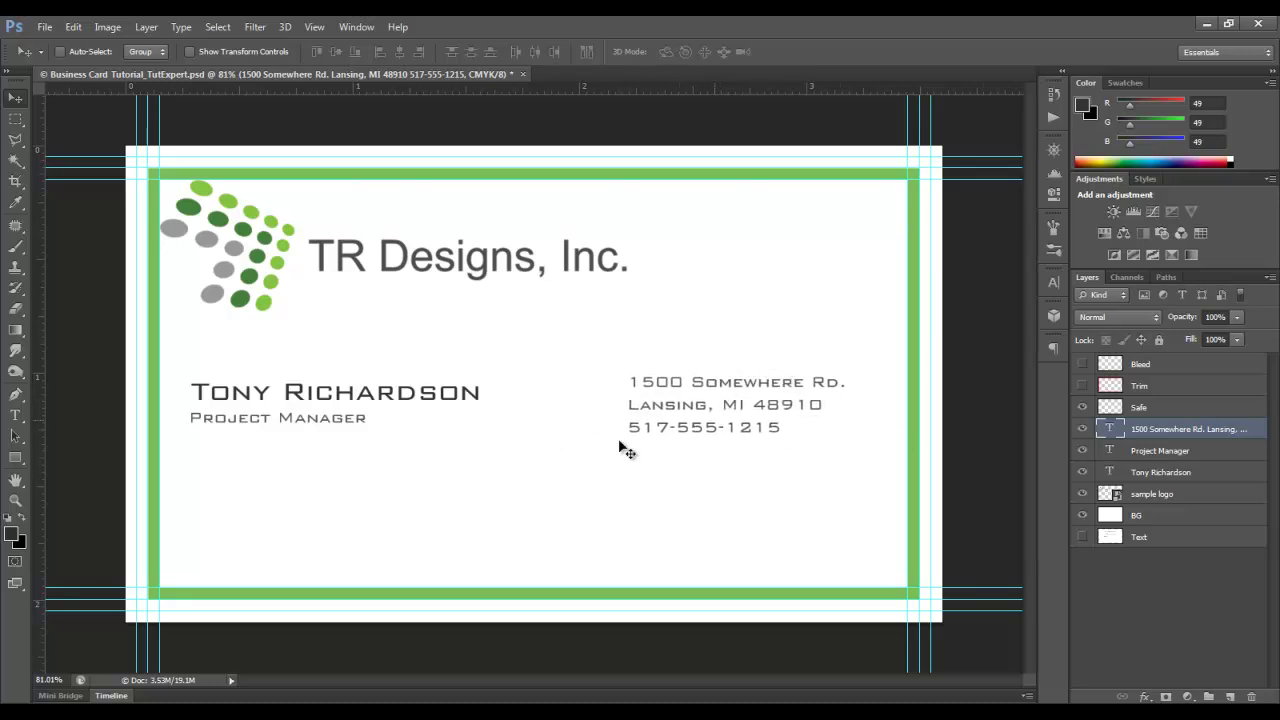
left_click(24, 461)
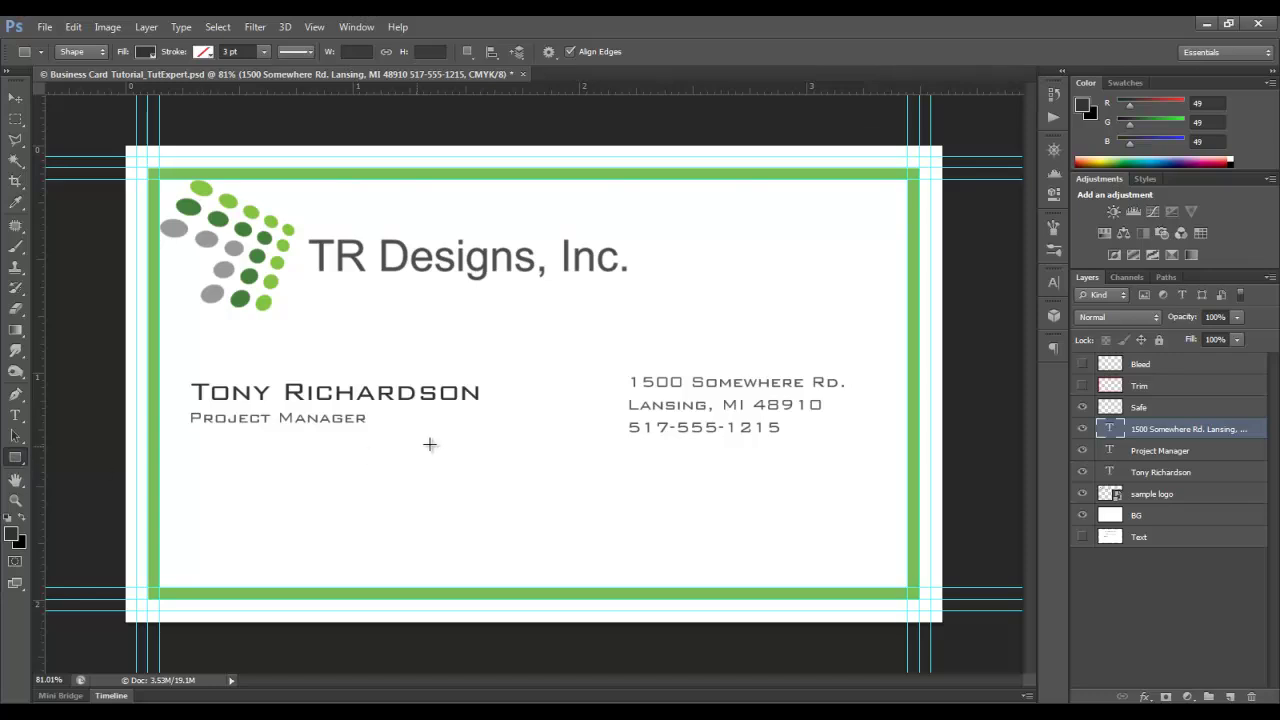
- Draw a 3 px by 92 px dark vertical rectangle between the name block and address block
scroll(560, 414, "up", 5)
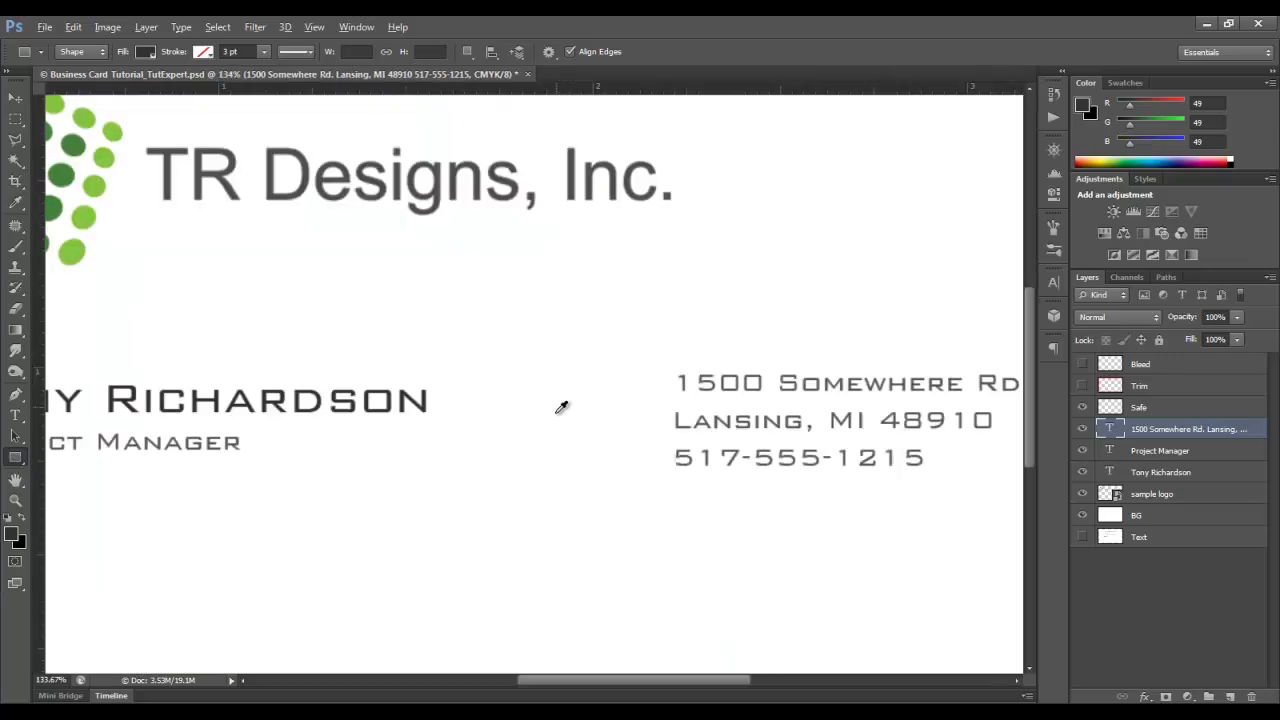
mouse_move(577, 317)
left_mouse_down()
mouse_move(594, 523)
mouse_move(581, 569)
left_mouse_up()
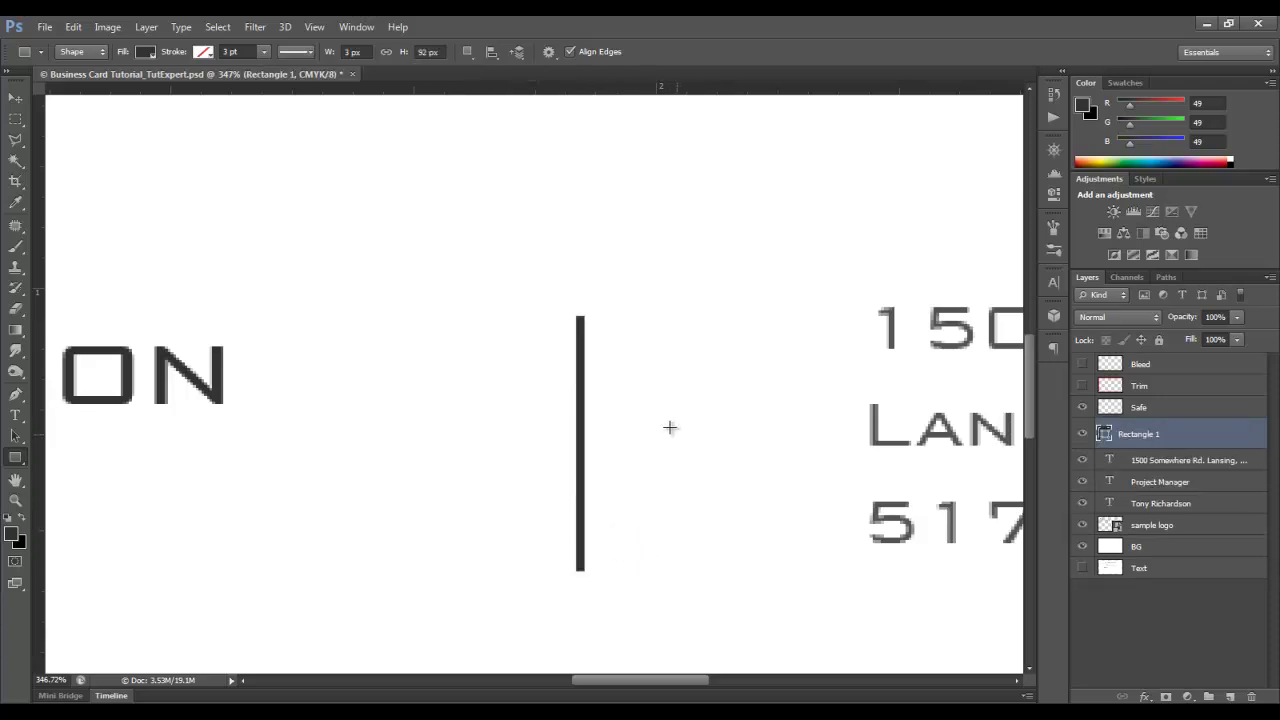
scroll(660, 420, "down", 3)
scroll(566, 355, "down", 4)
key("v")
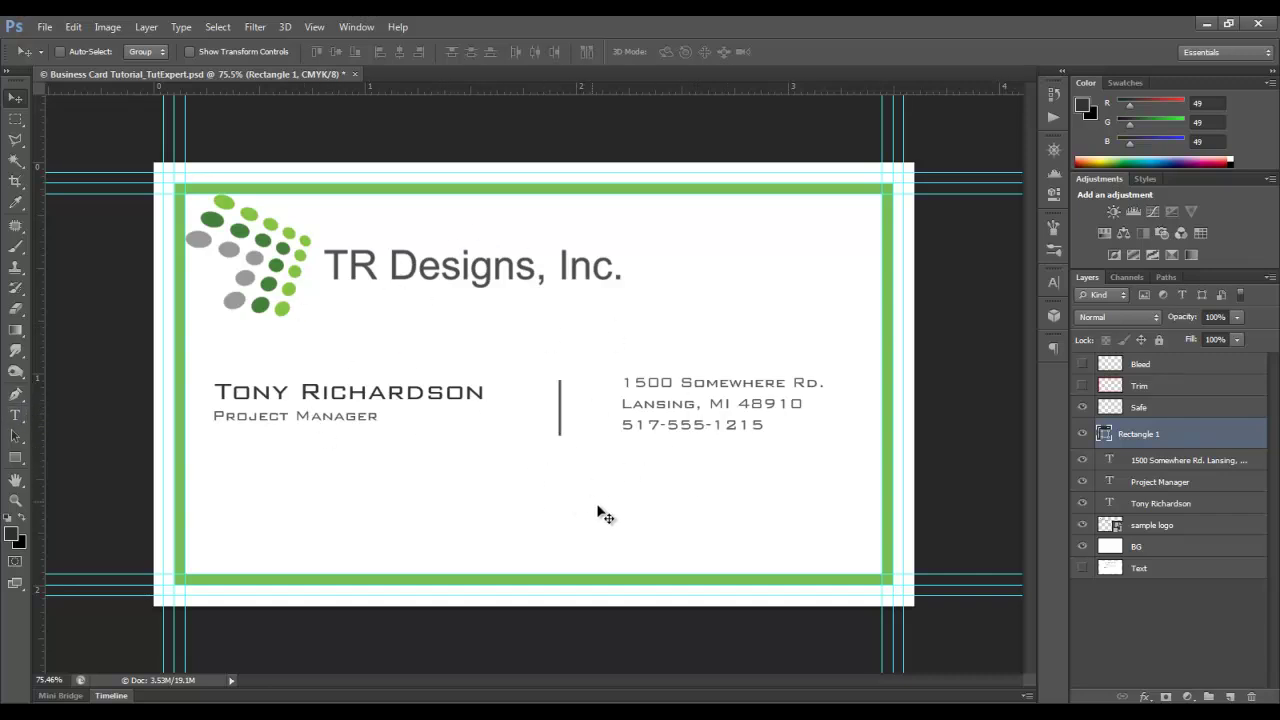
left_click(15, 415)
left_click(470, 503)
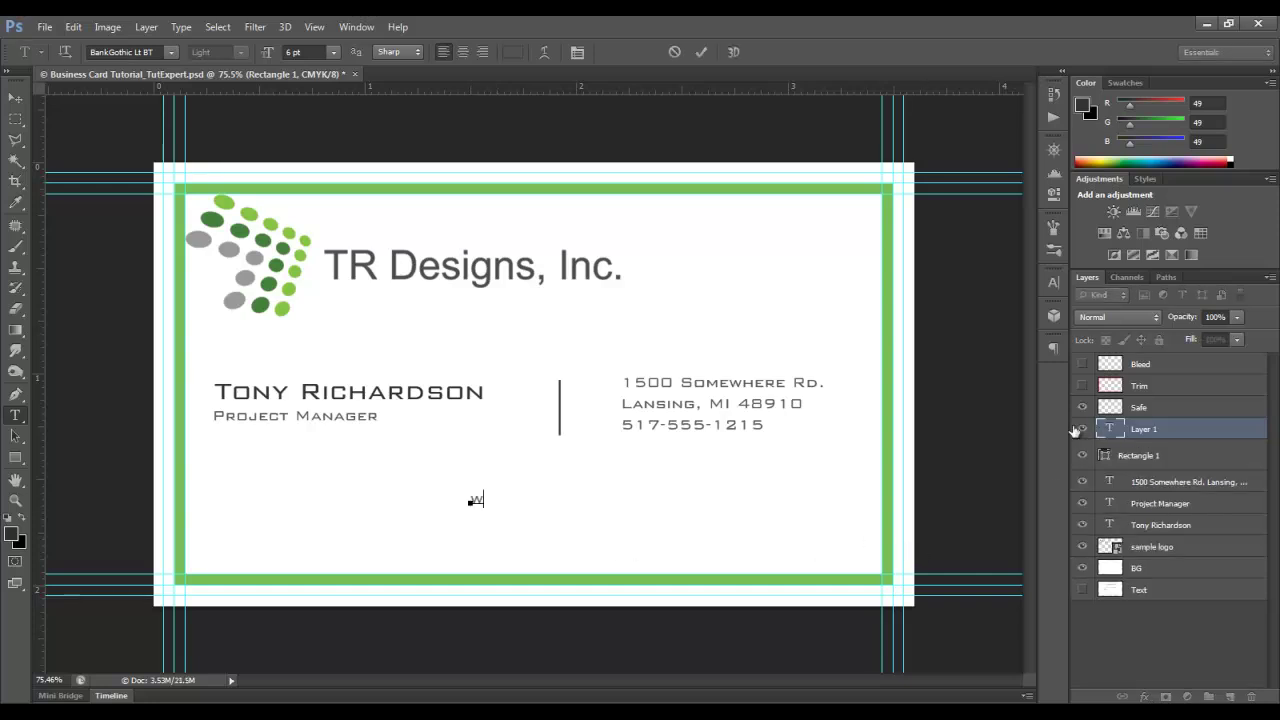
type("www.")
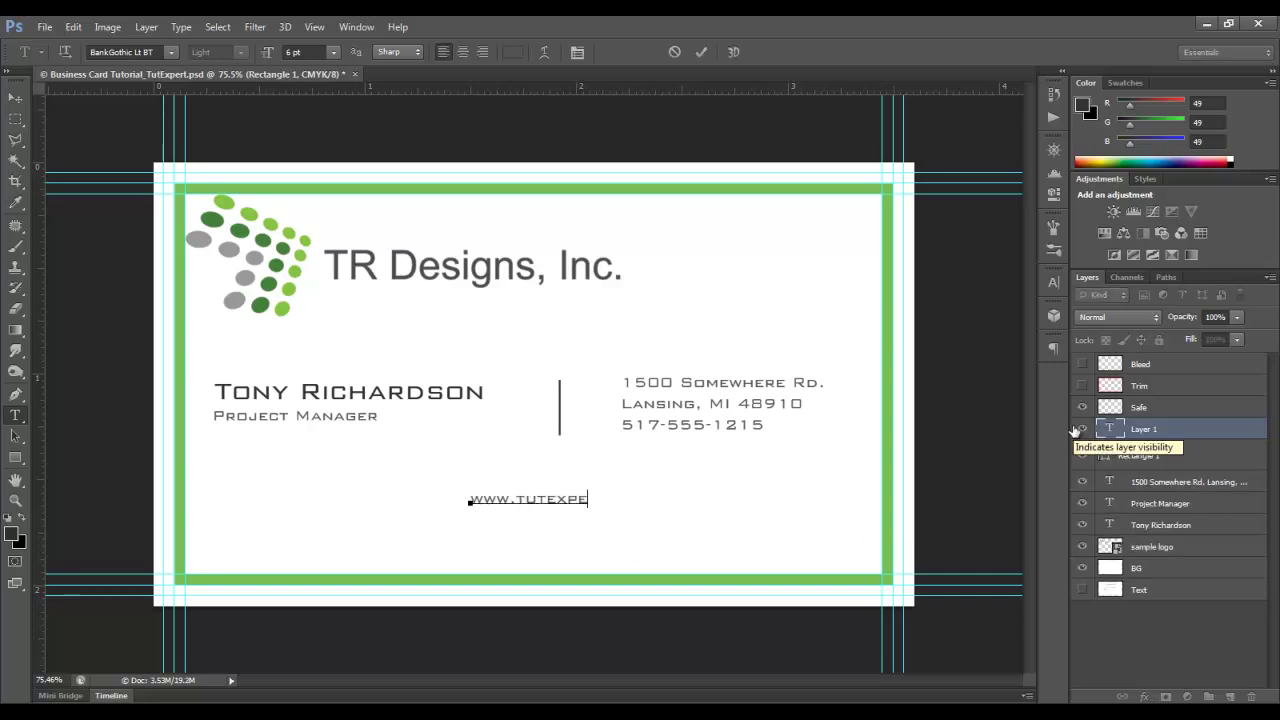
left_click(702, 51)
left_click(1147, 457, "shift")
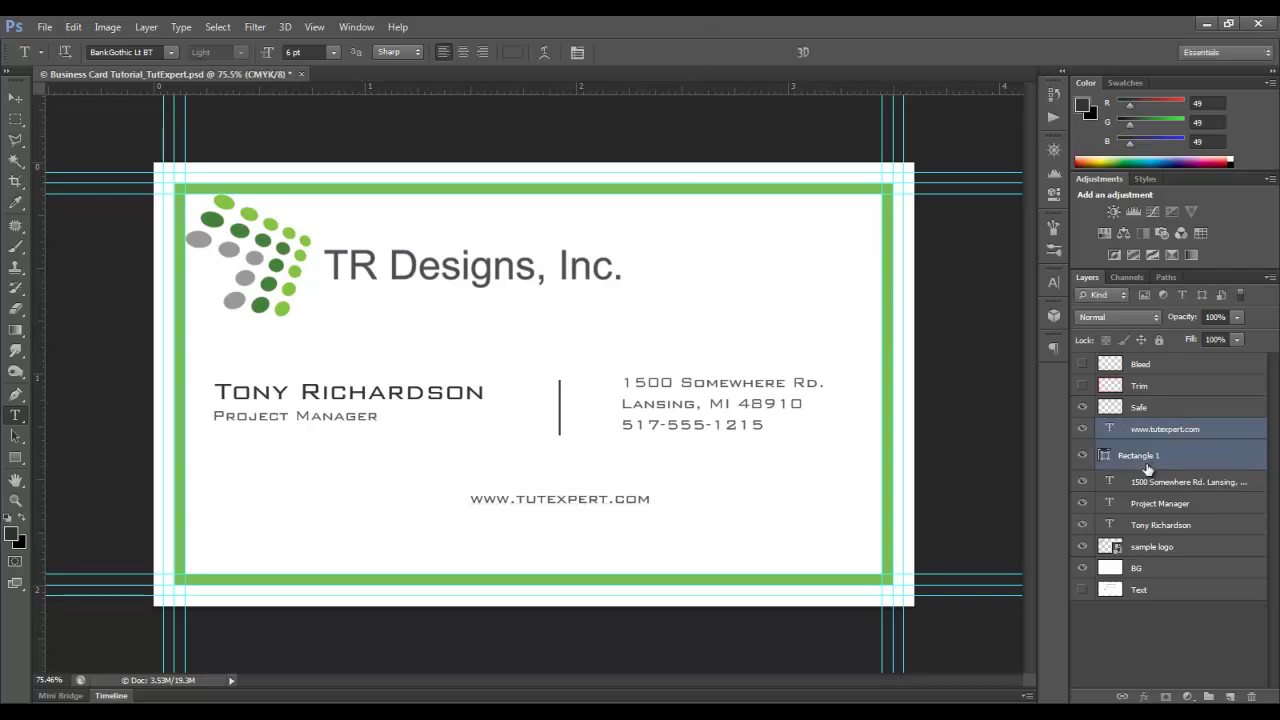
left_click(16, 100)
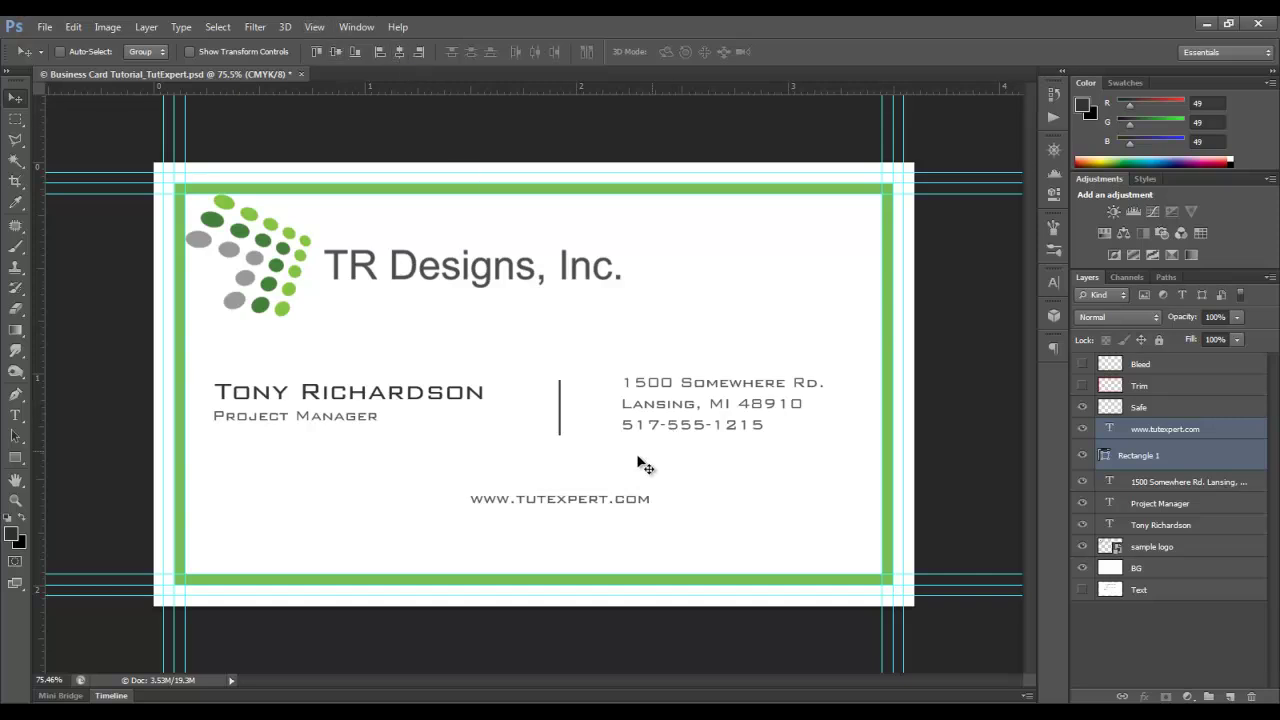
left_click(1167, 485)
key("Right")
key("Right")
key("Right")
key("Right")
key("Right")
key("Right")
key("Right")
key("Right")
key("Right")
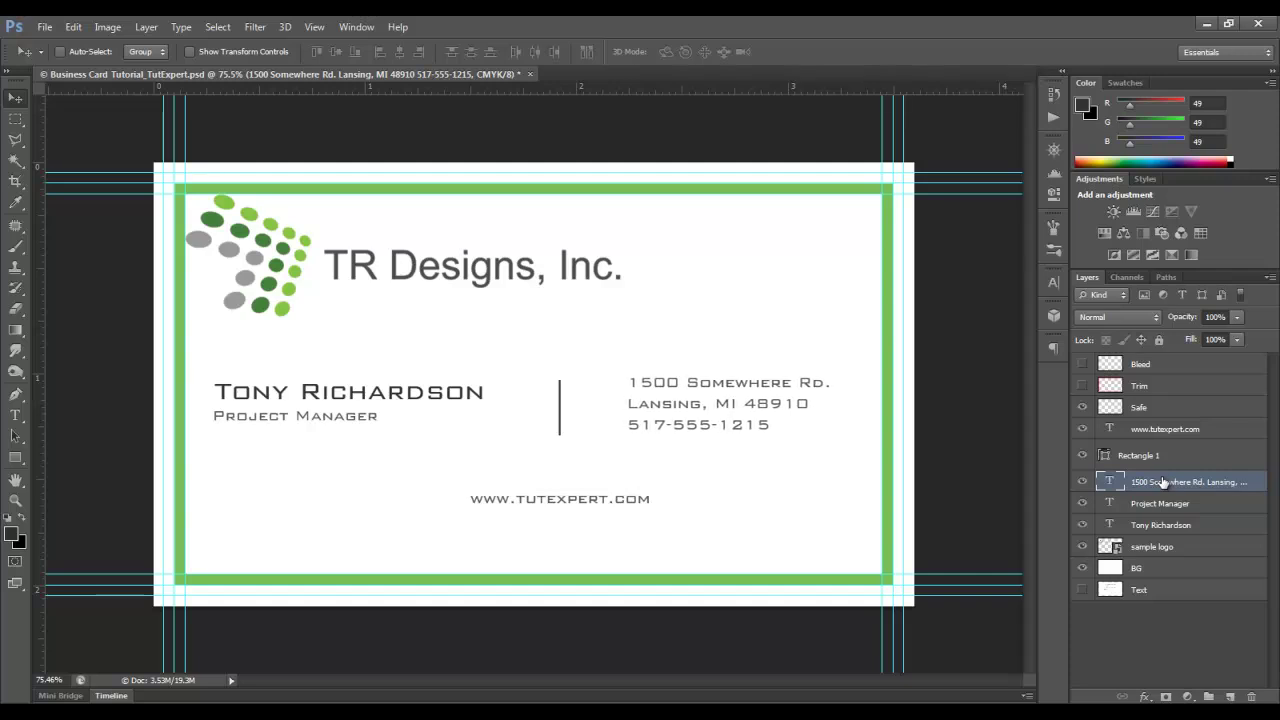
key("Right")
key("Right")
key("Right")
key("Right")
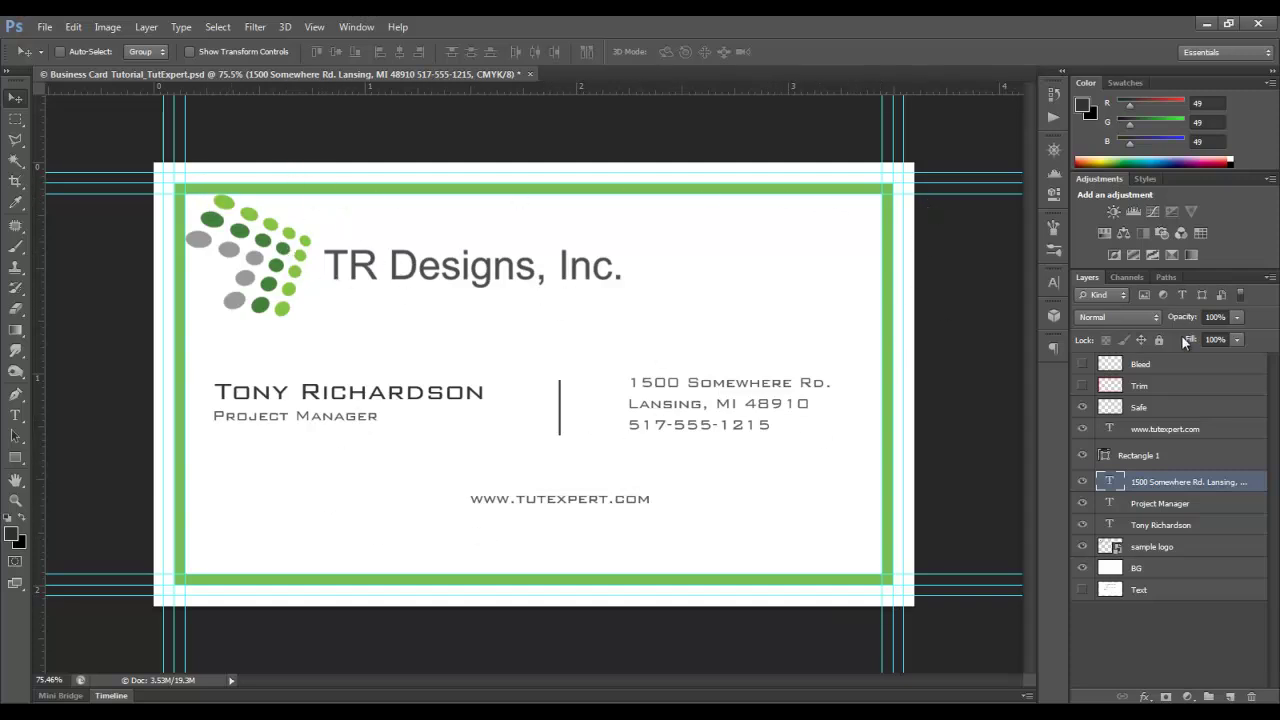
- Hide the Safe layer's green border, then try Save As Photoshop PDF and cancel
left_click(1082, 409)
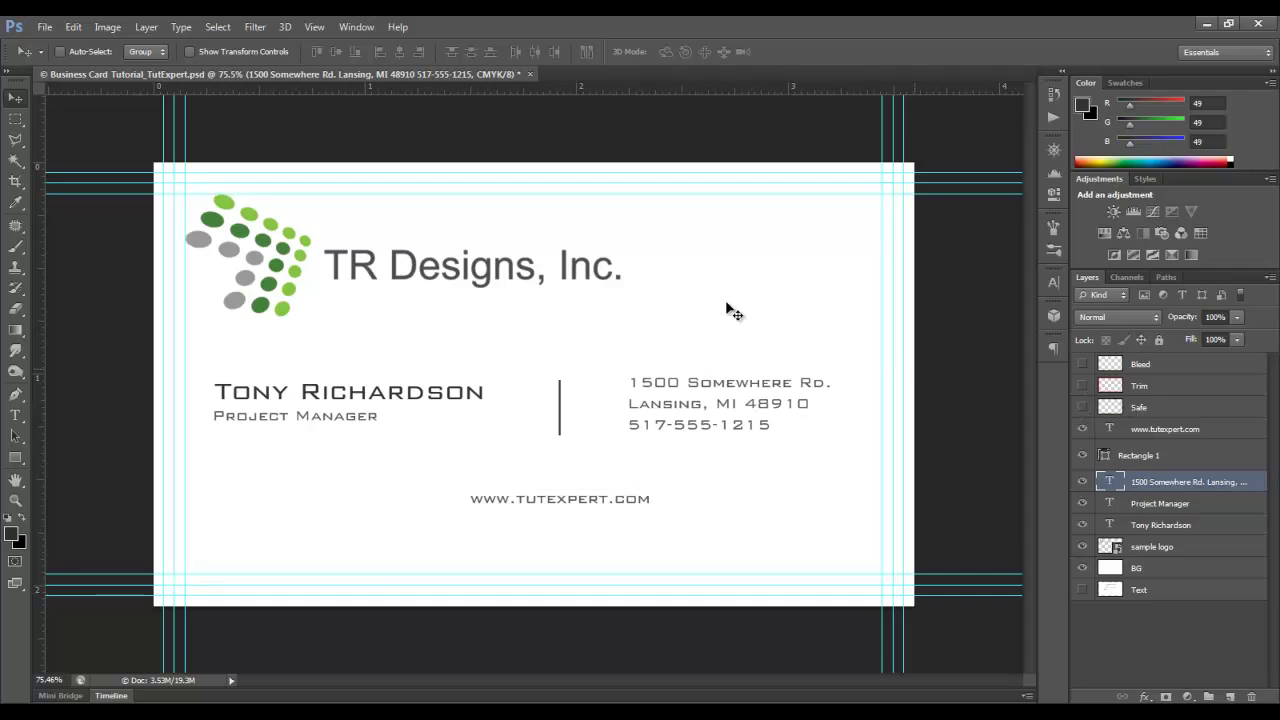
left_click(44, 27)
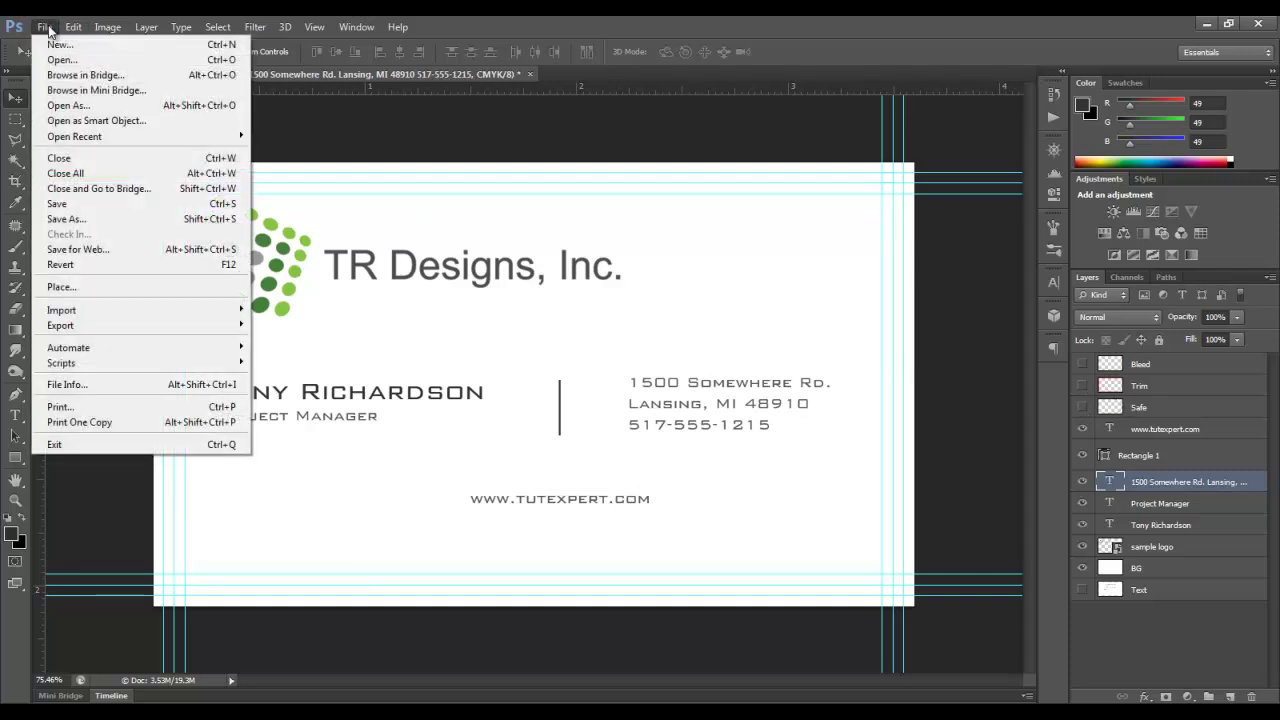
left_click(68, 215)
left_click(673, 506)
left_click(688, 615)
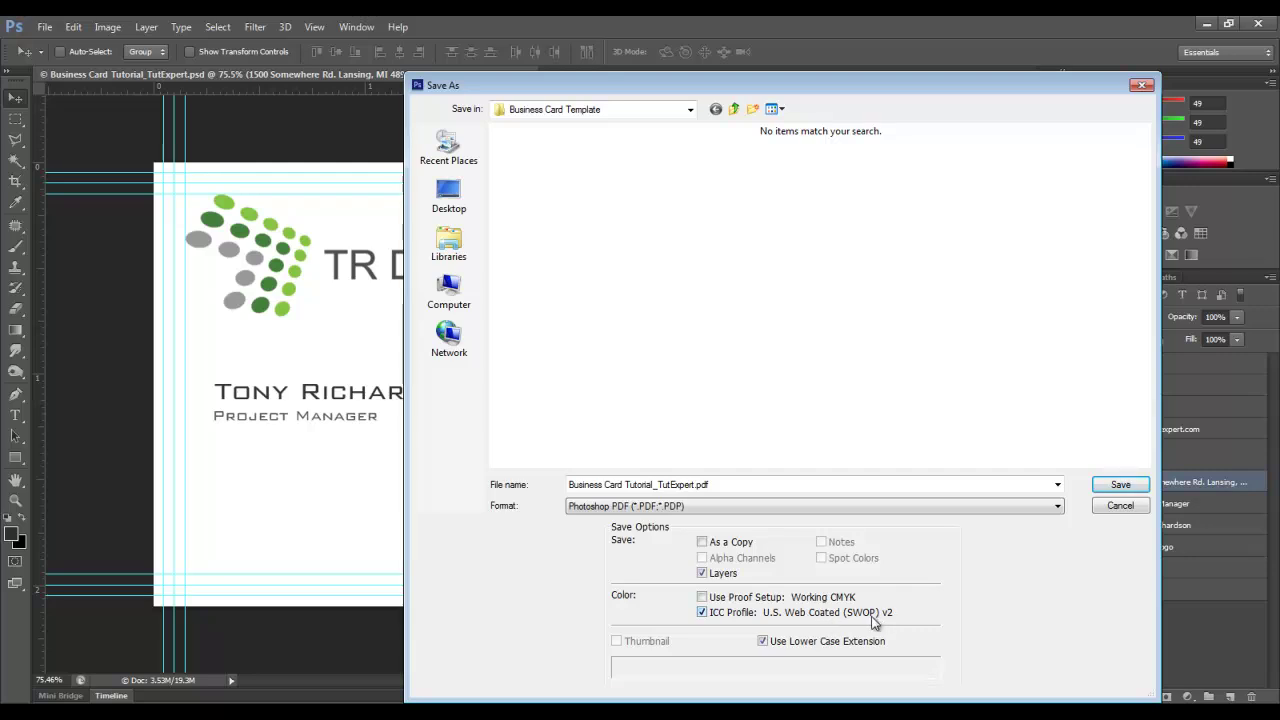
left_click(1120, 509)
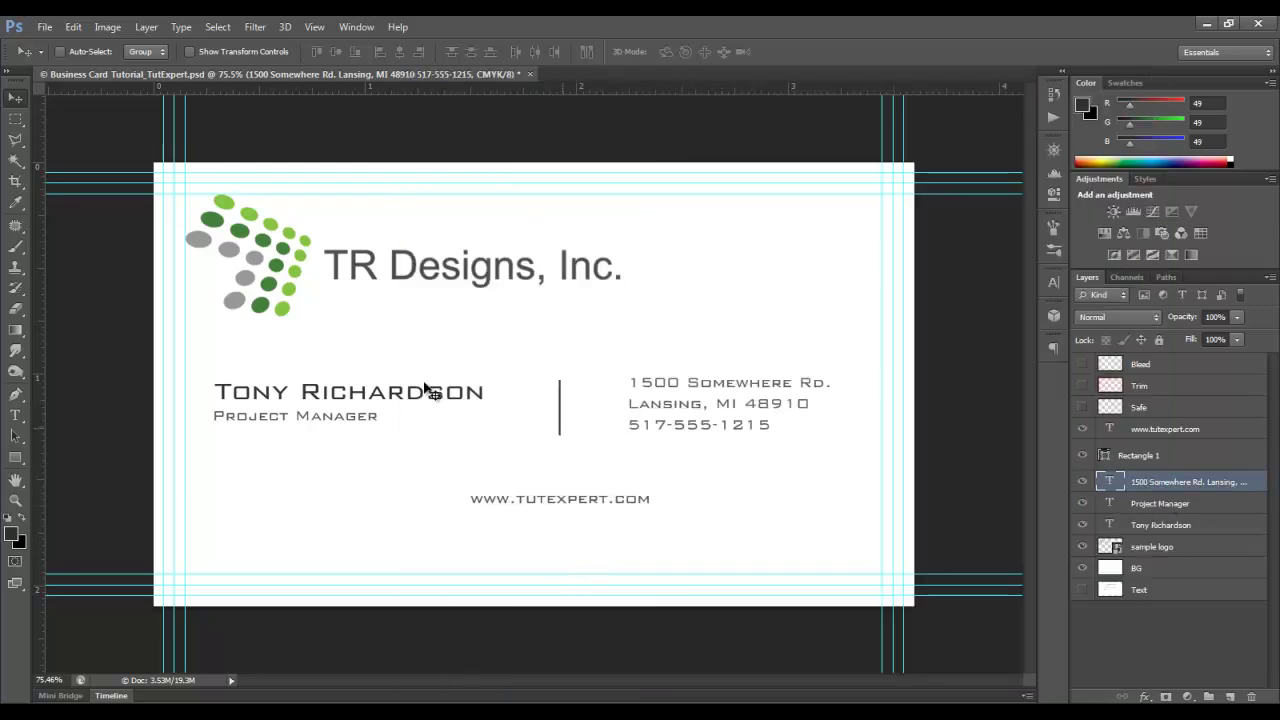
left_click(99, 27)
mouse_move(130, 45)
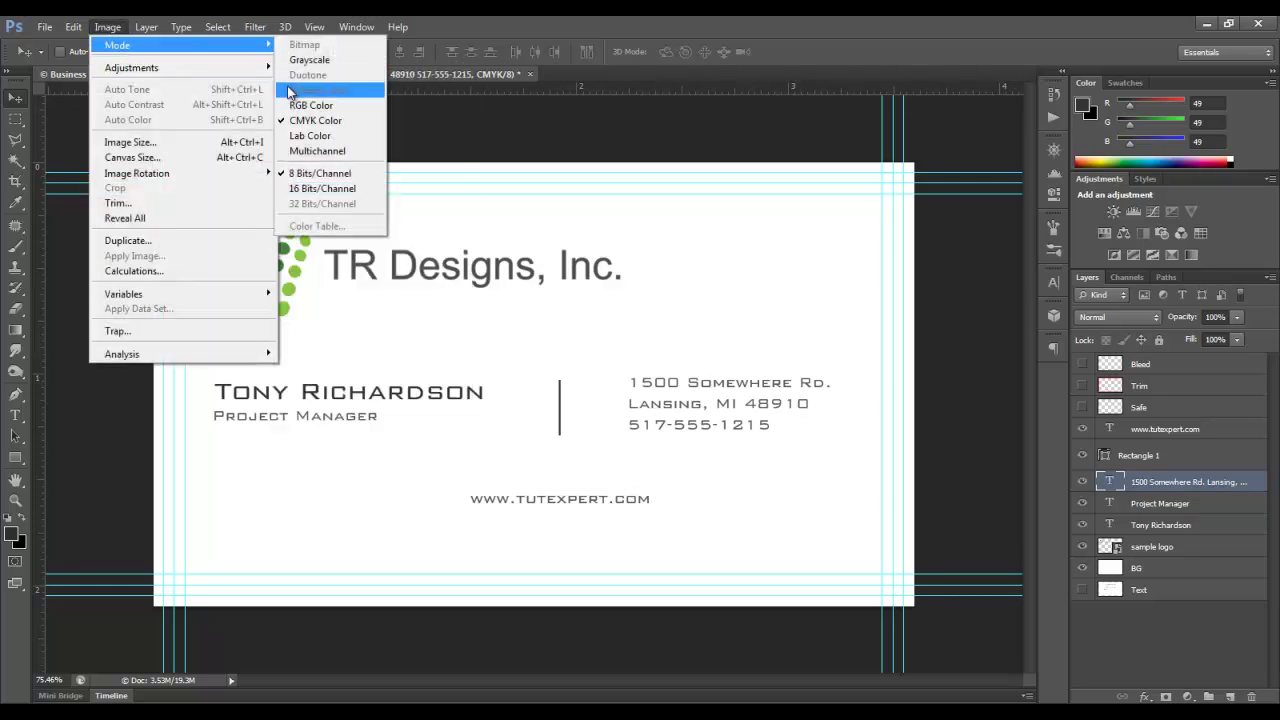
left_click(315, 120)
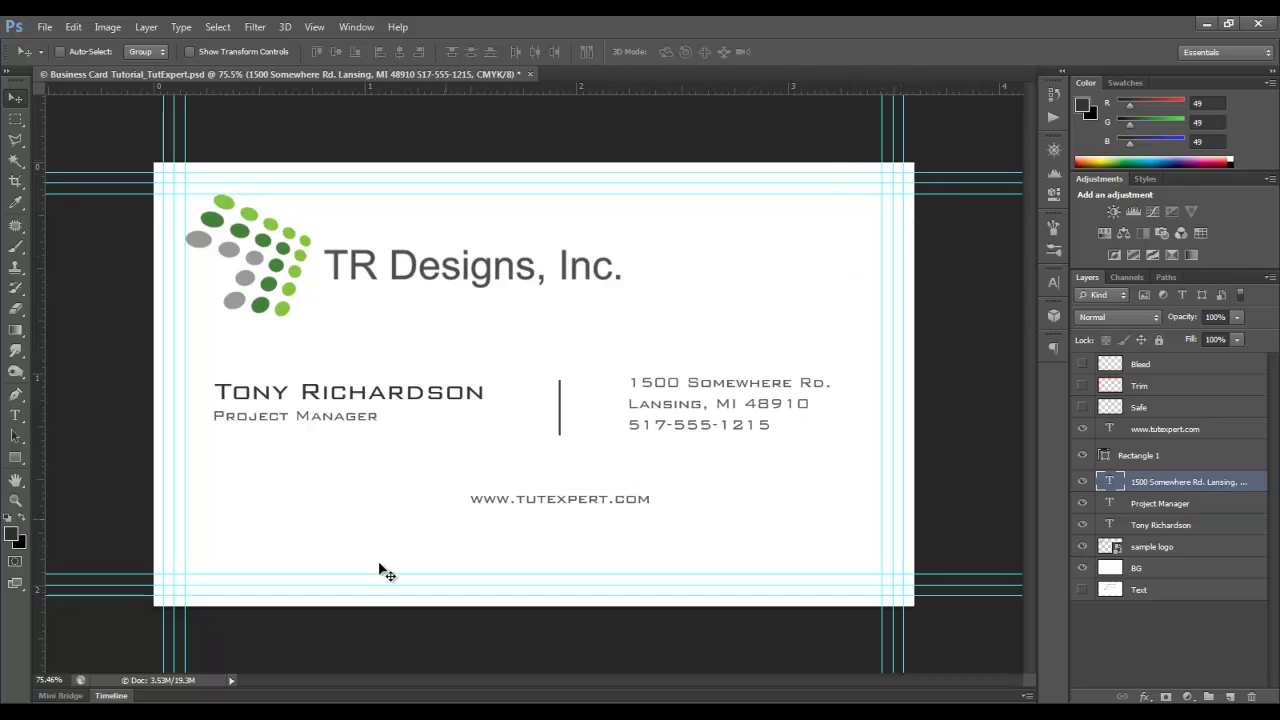
- Drag 'sample logo no text.png' onto the card, shrink it and commit it in the bottom-left corner
key("alt+Tab")
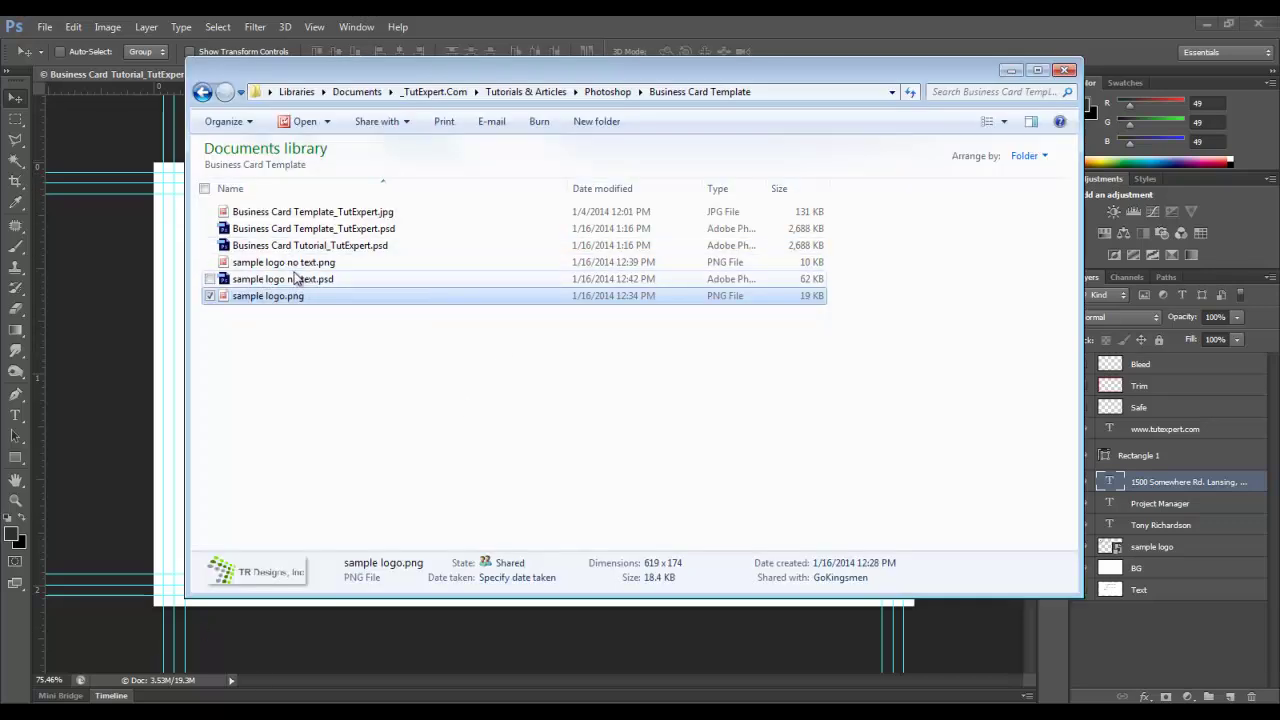
left_click(287, 263)
left_click_drag(287, 265, 57, 373)
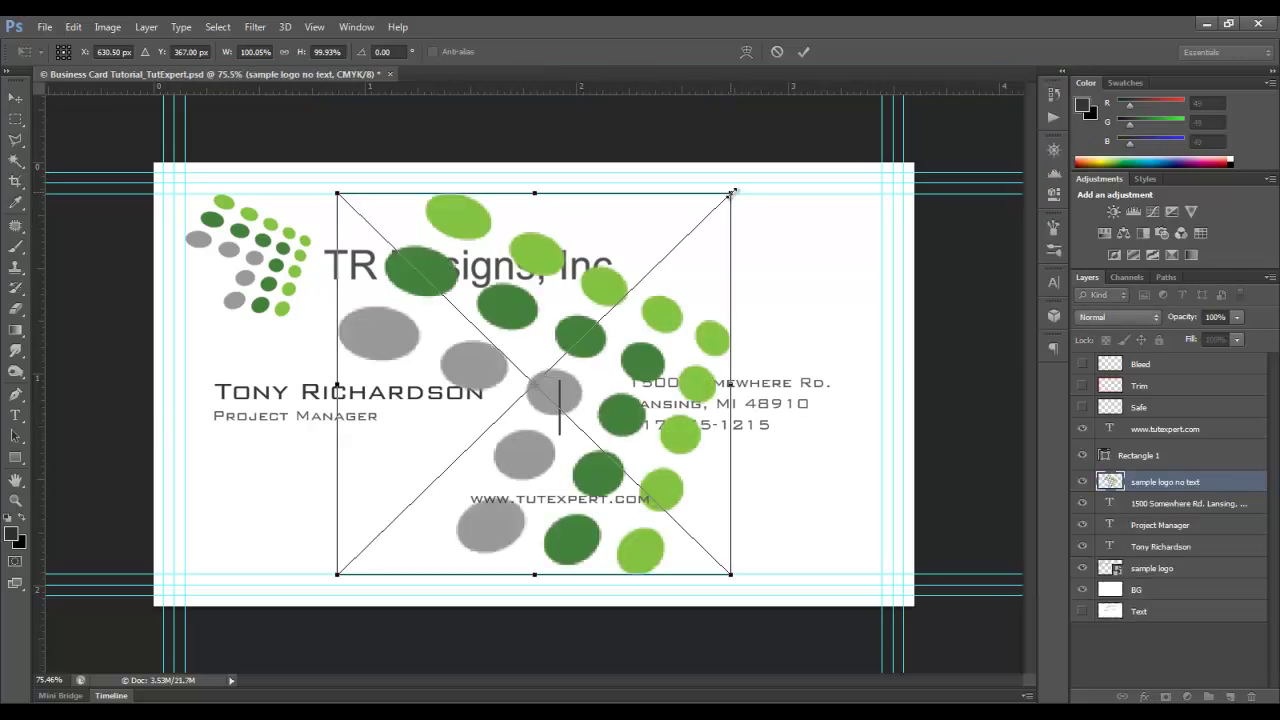
left_click_drag(732, 192, 604, 361)
left_click_drag(499, 397, 278, 458)
left_click(803, 58)
- Put the dot-pattern layer below 'sample logo', duplicate it and move the copy top-right
left_click_drag(1168, 483, 1170, 580)
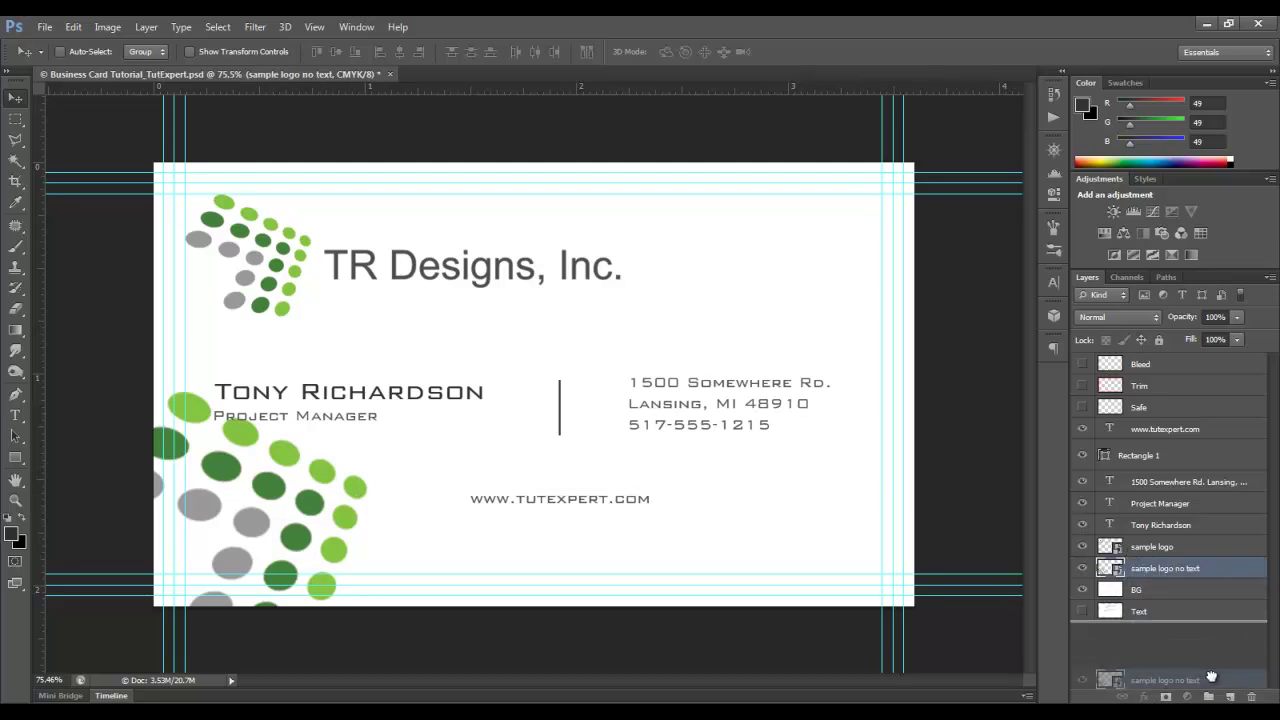
key("ctrl+j")
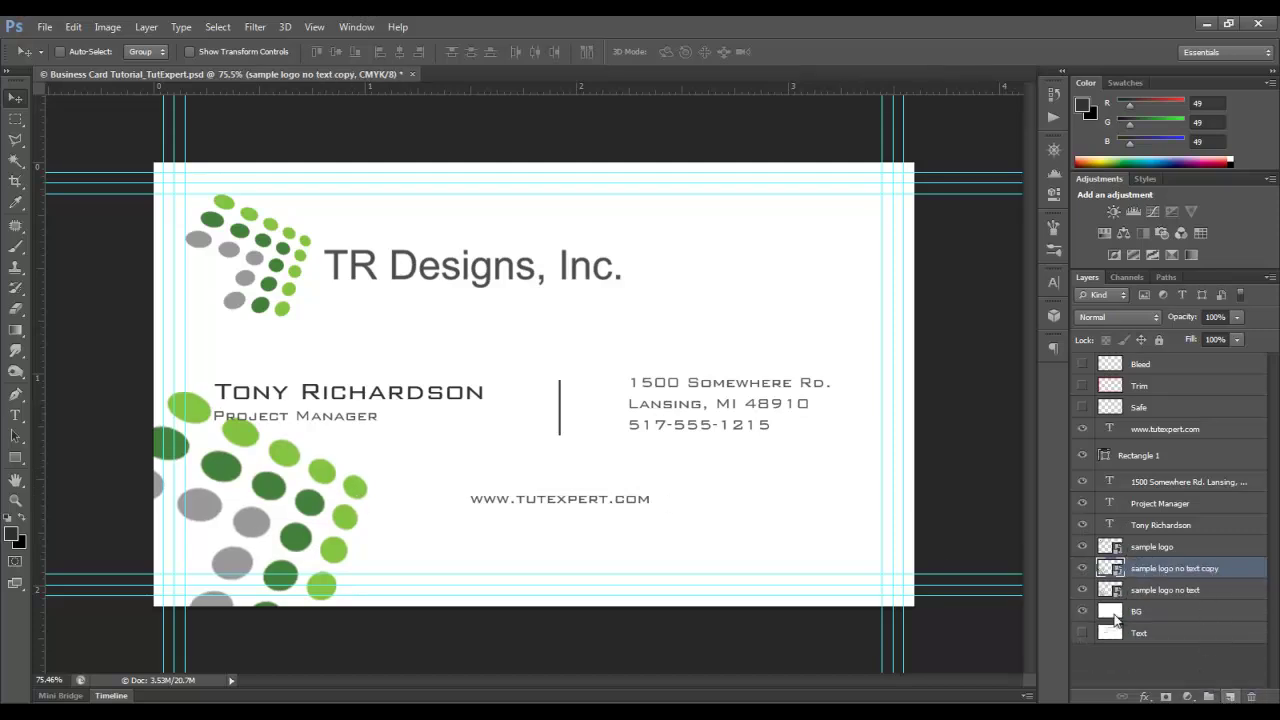
left_click_drag(420, 450, 910, 184)
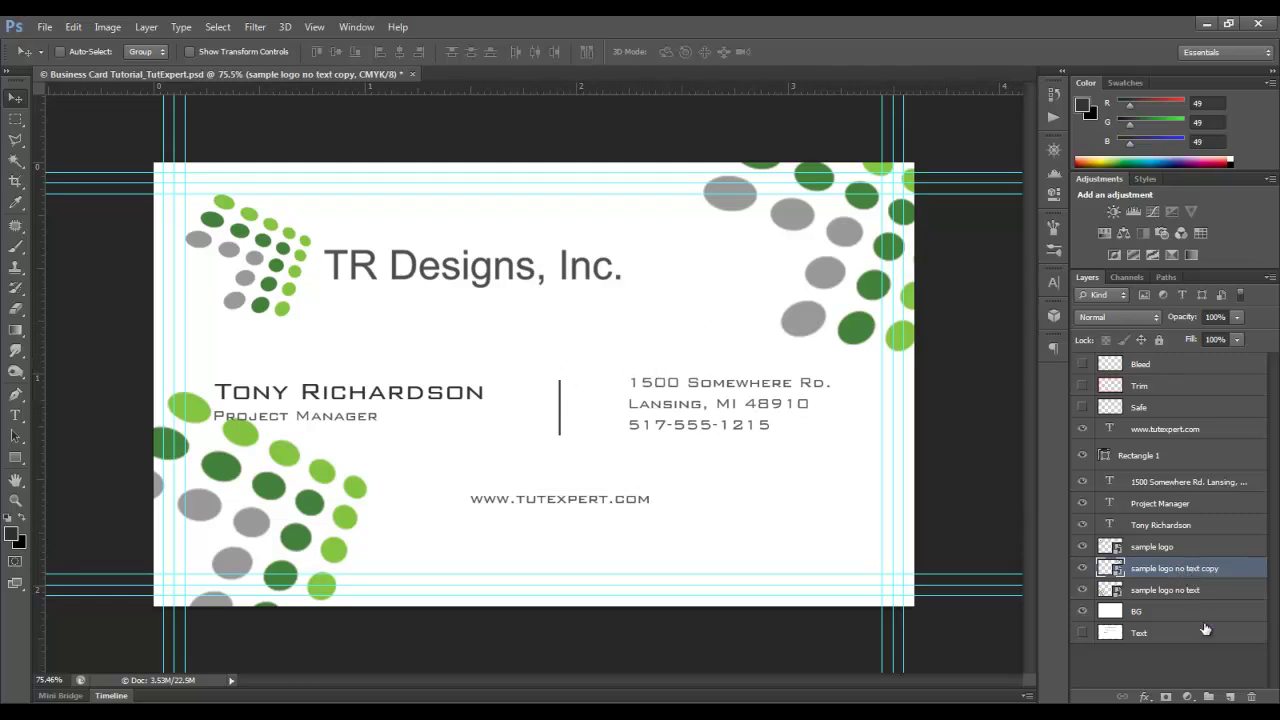
- Add a Hue/Saturation adjustment with Saturation +45 and Lightness +91 to fade the corner dots
left_click(1187, 696)
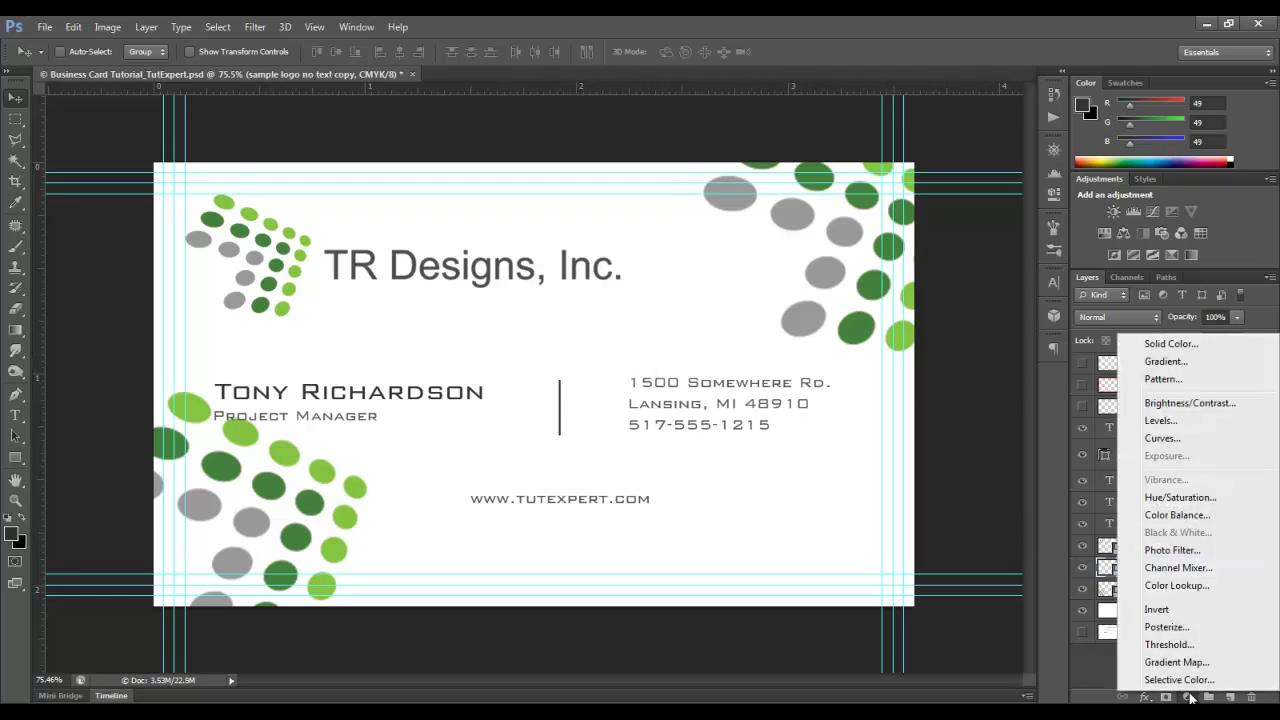
left_click(1168, 500)
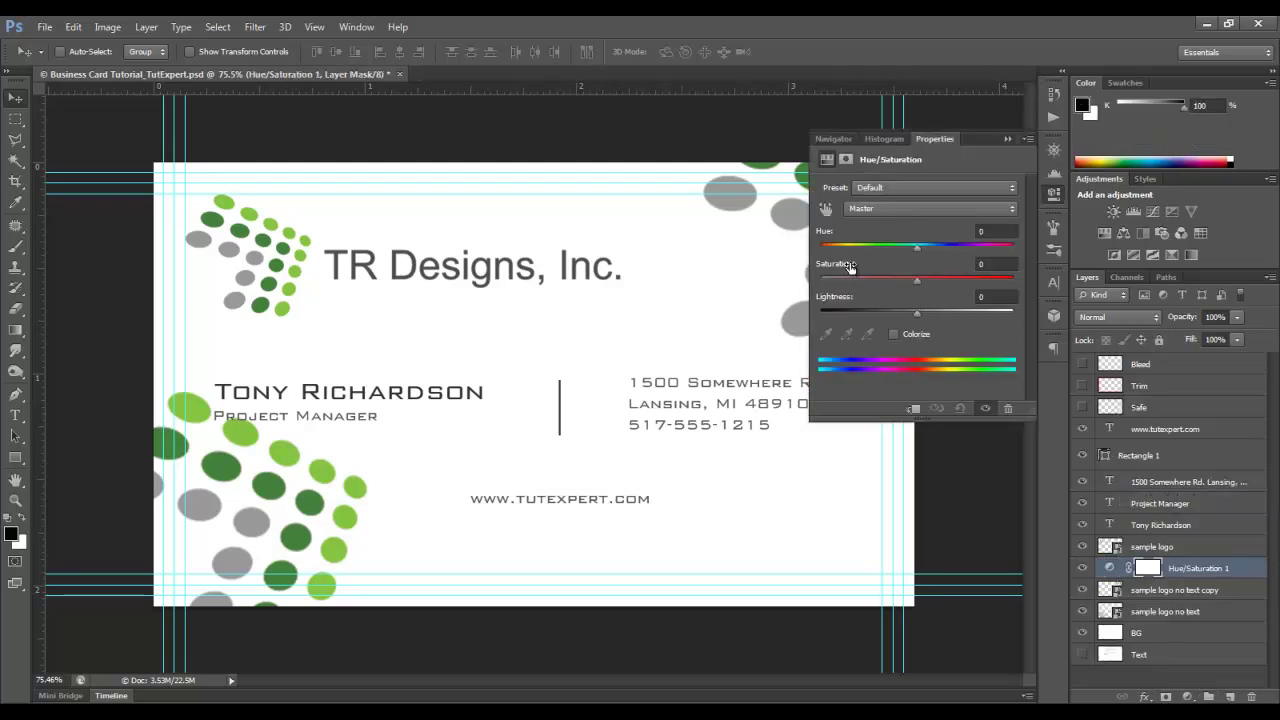
left_click_drag(849, 266, 907, 290)
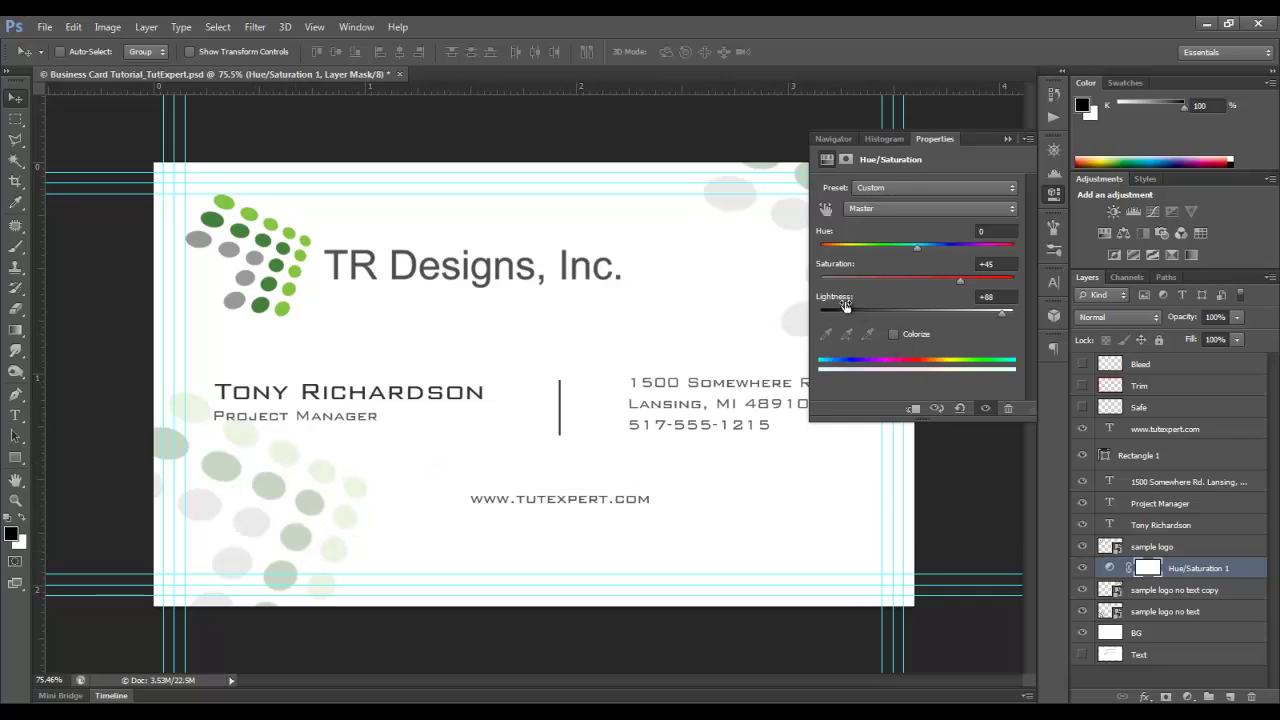
left_click_drag(845, 305, 838, 306)
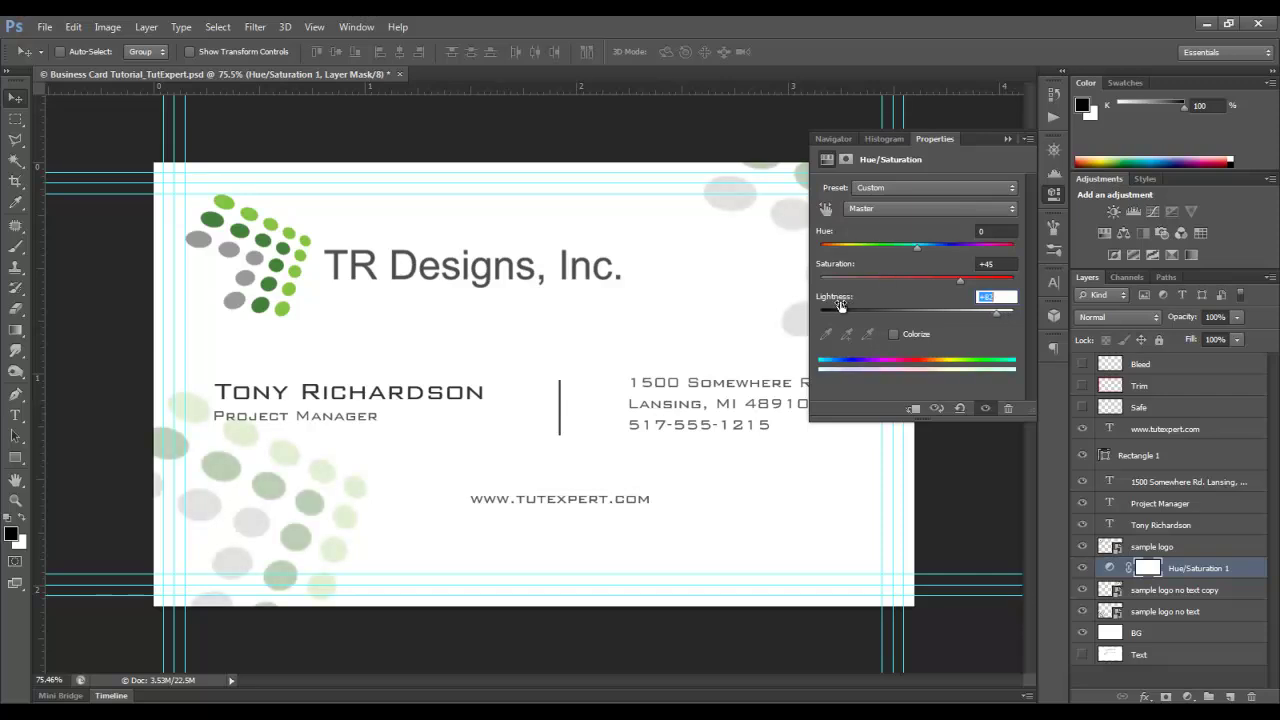
left_click(1007, 139)
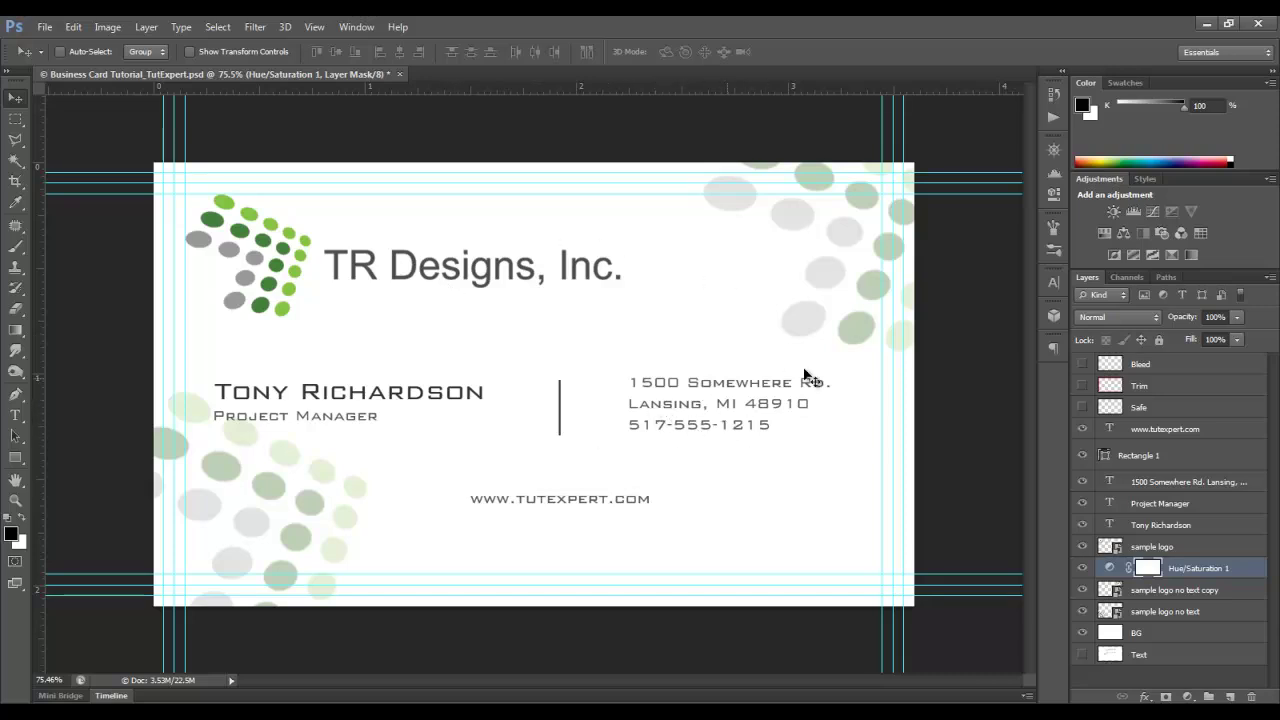
- Show the green safe-area border, then select and move the bottom-left dot pattern layer
left_click(1082, 407)
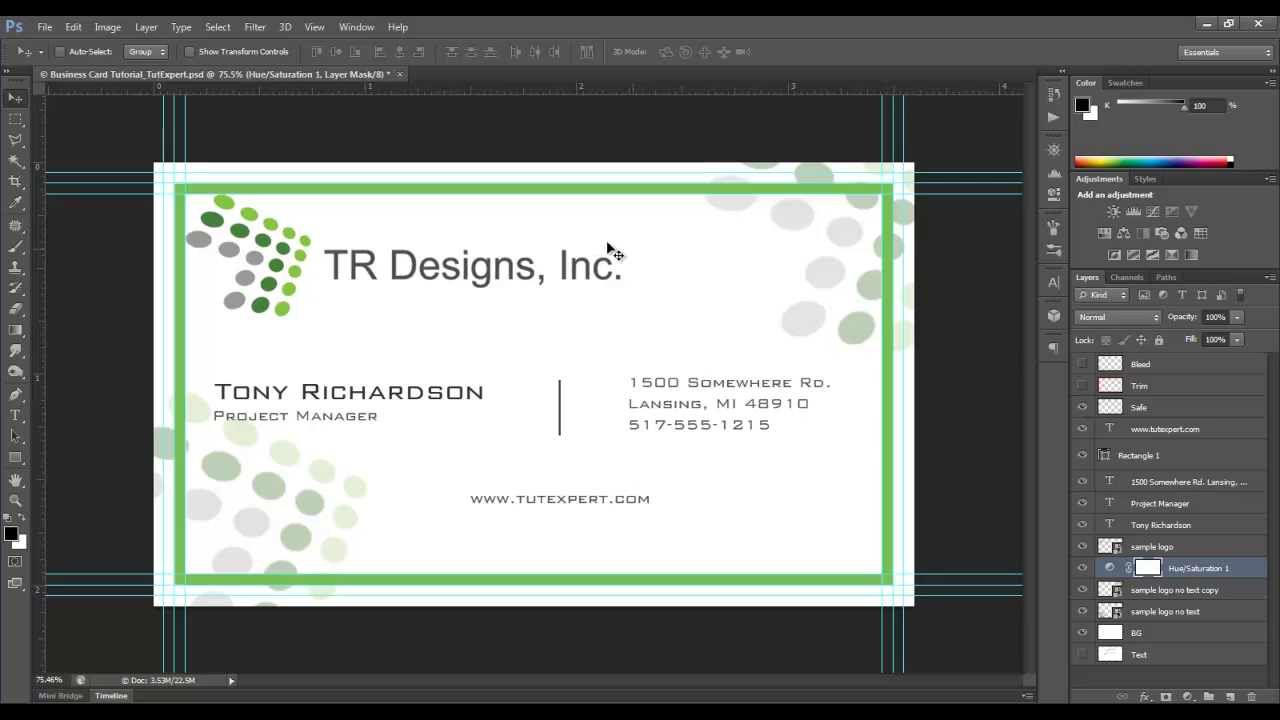
left_click(1083, 385)
left_click(1083, 385)
left_click(1179, 614)
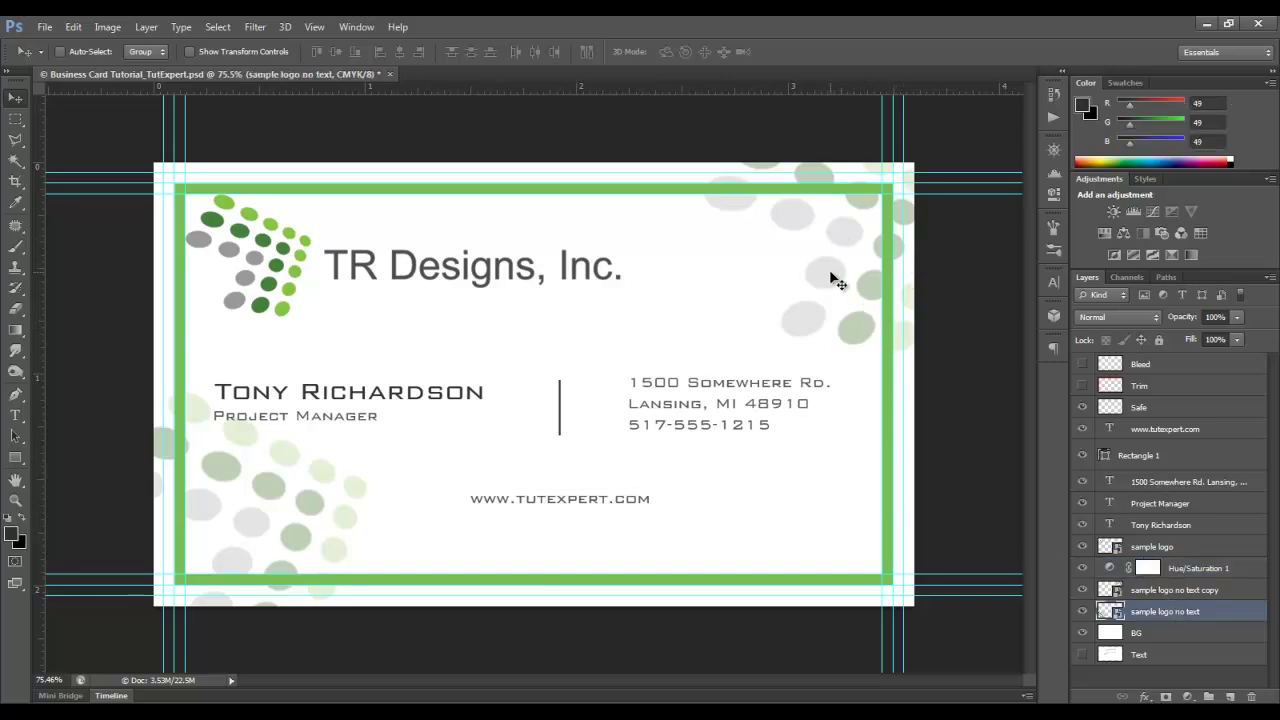
left_click_drag(836, 283, 894, 206)
- Select the top-right dot copy, hide the trim and safe borders, and nudge it slightly left
left_click(1165, 592)
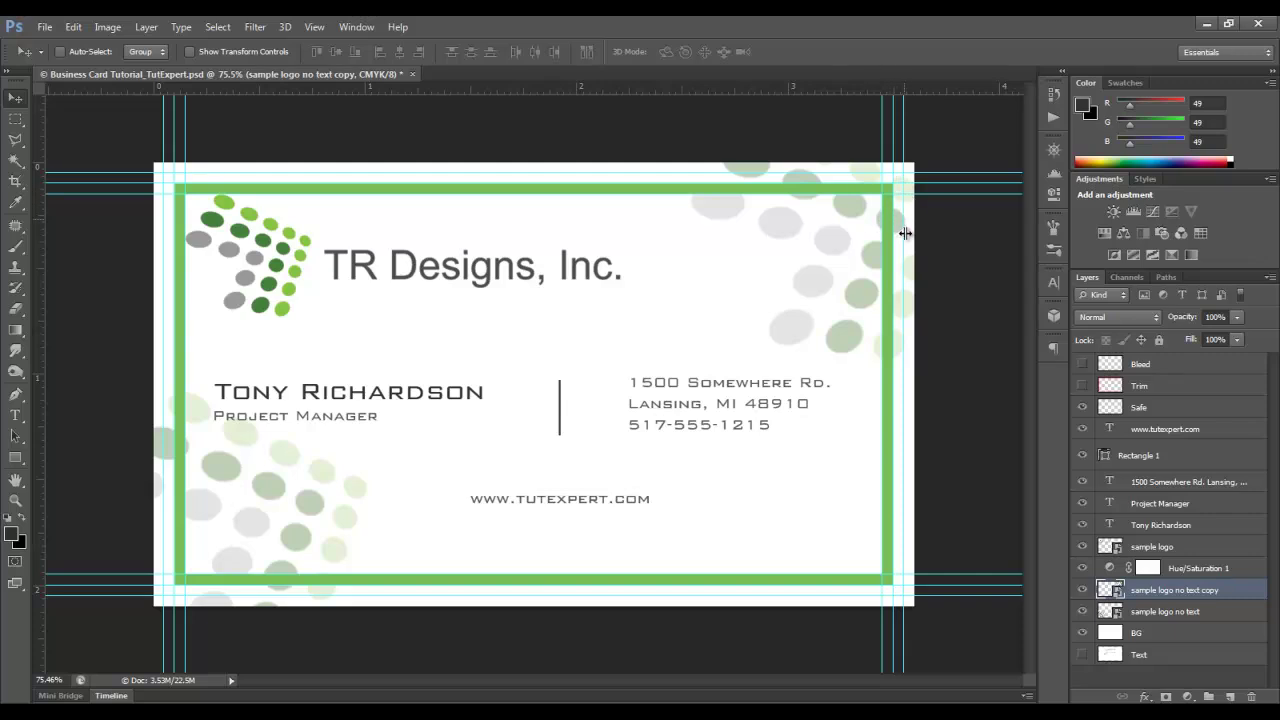
left_click(1082, 387)
left_click(1082, 387)
left_click(1082, 387)
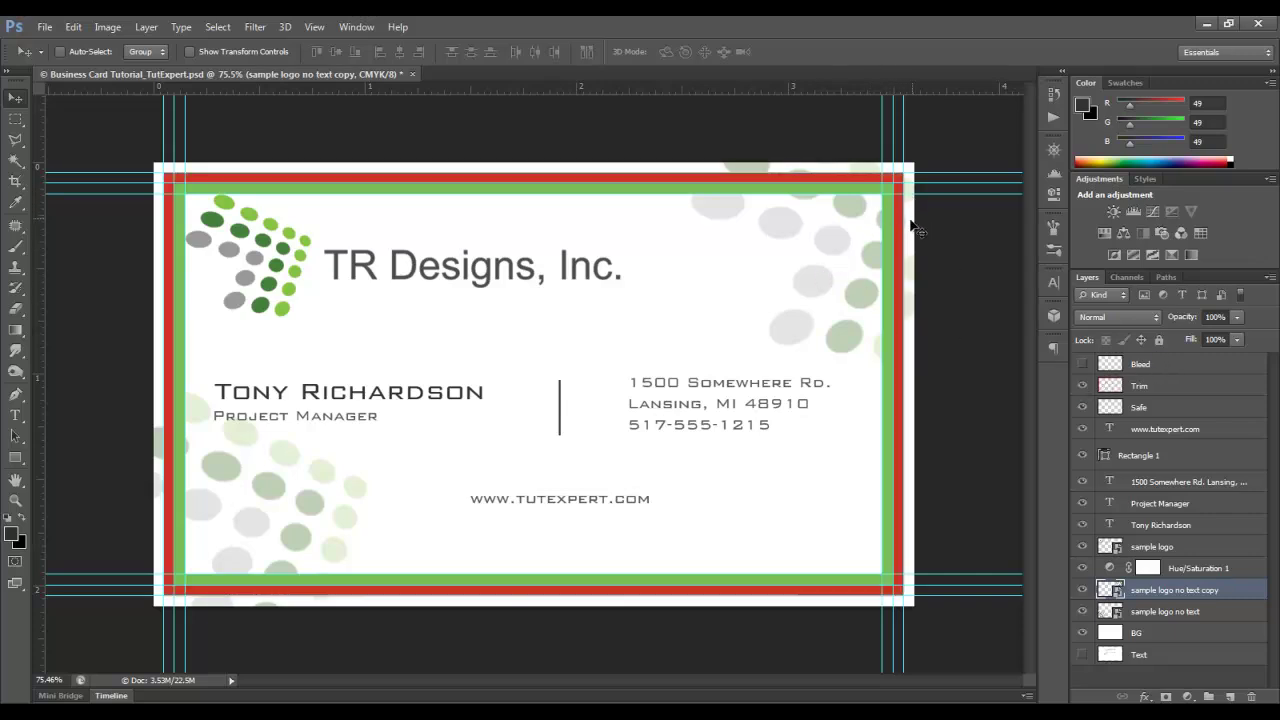
left_click(1082, 386)
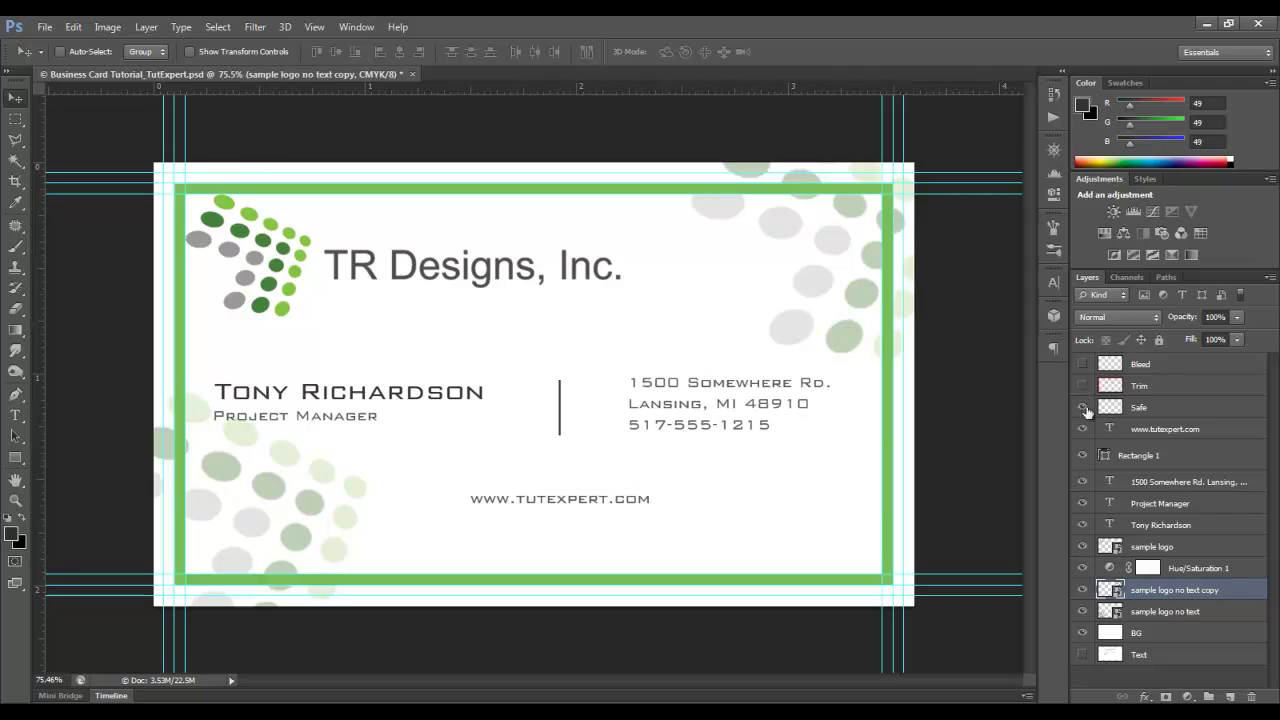
left_click(1082, 407)
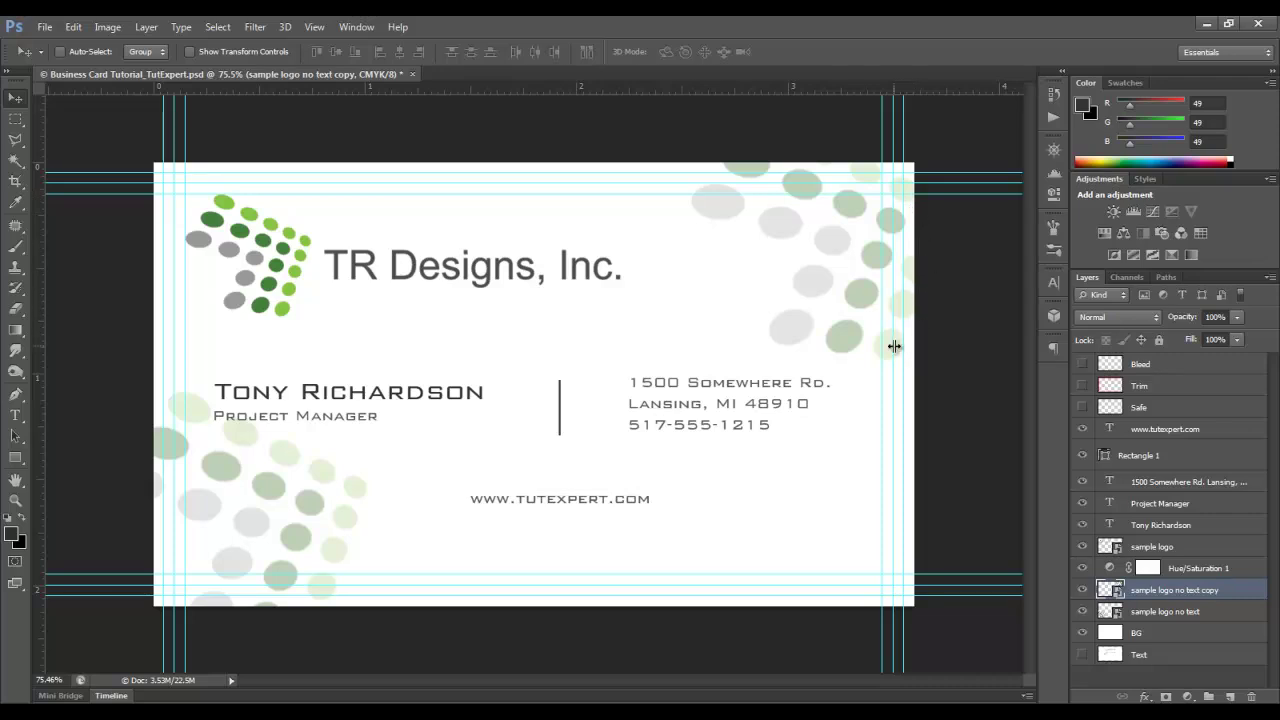
left_click_drag(854, 292, 846, 297)
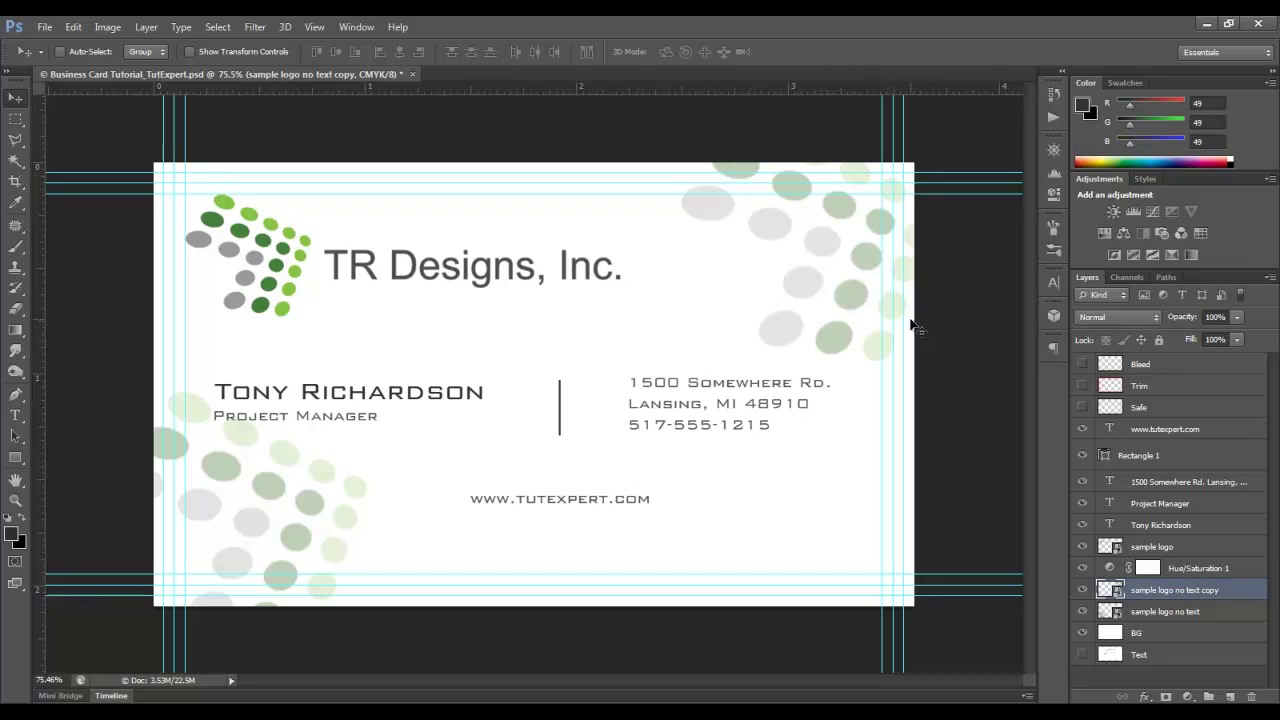